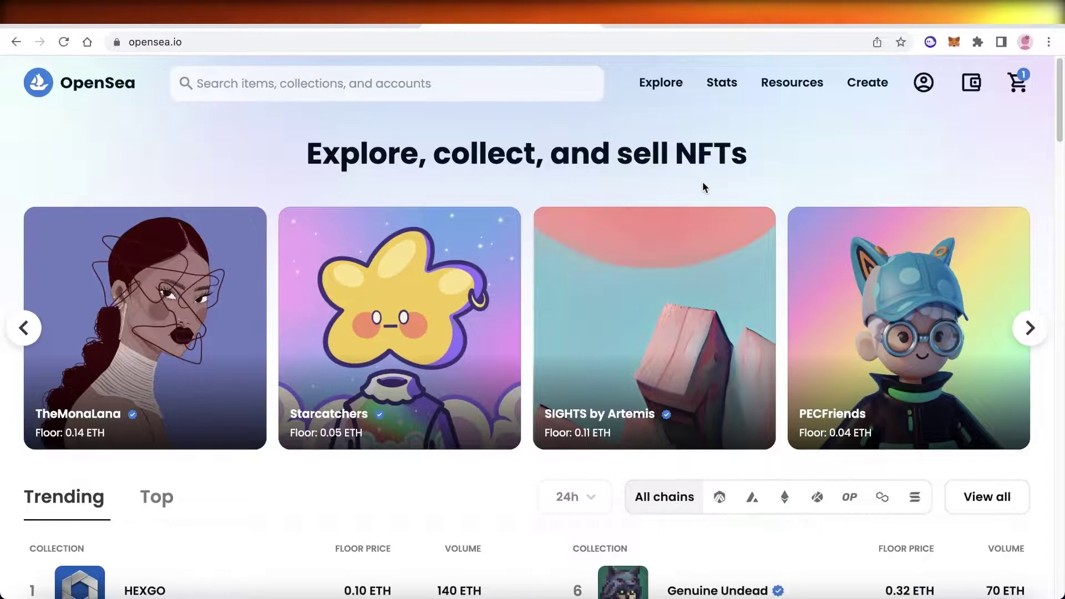
Open OpenSea's All NFTs listing page from the Explore menu
{"action": "scroll", "coordinate": [702, 185], "scroll_direction": "down", "scroll_amount": 8}
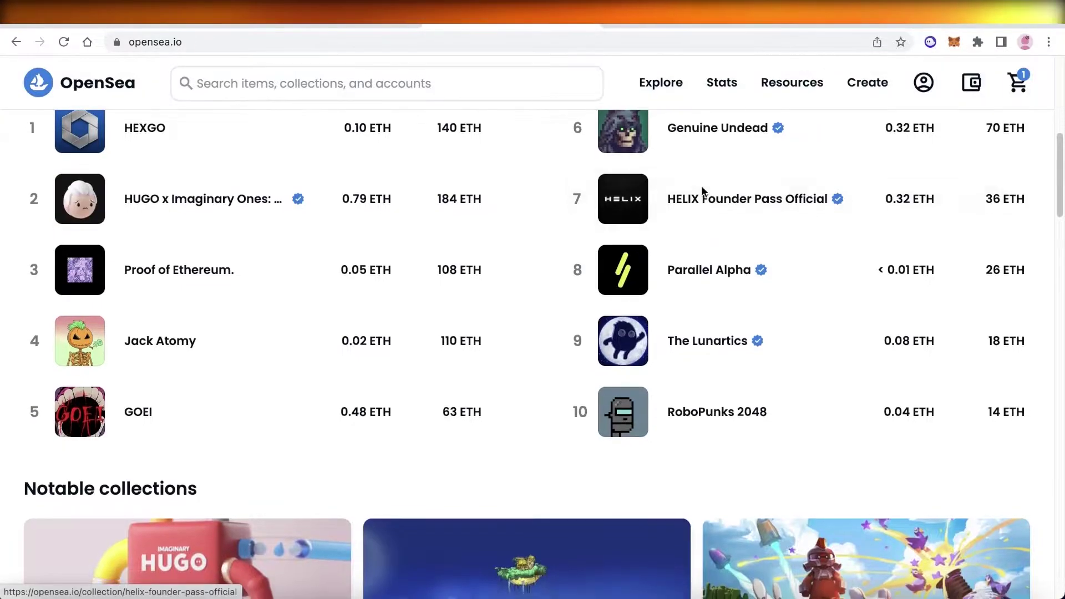
{"action": "scroll", "coordinate": [703, 194], "scroll_direction": "down", "scroll_amount": 1}
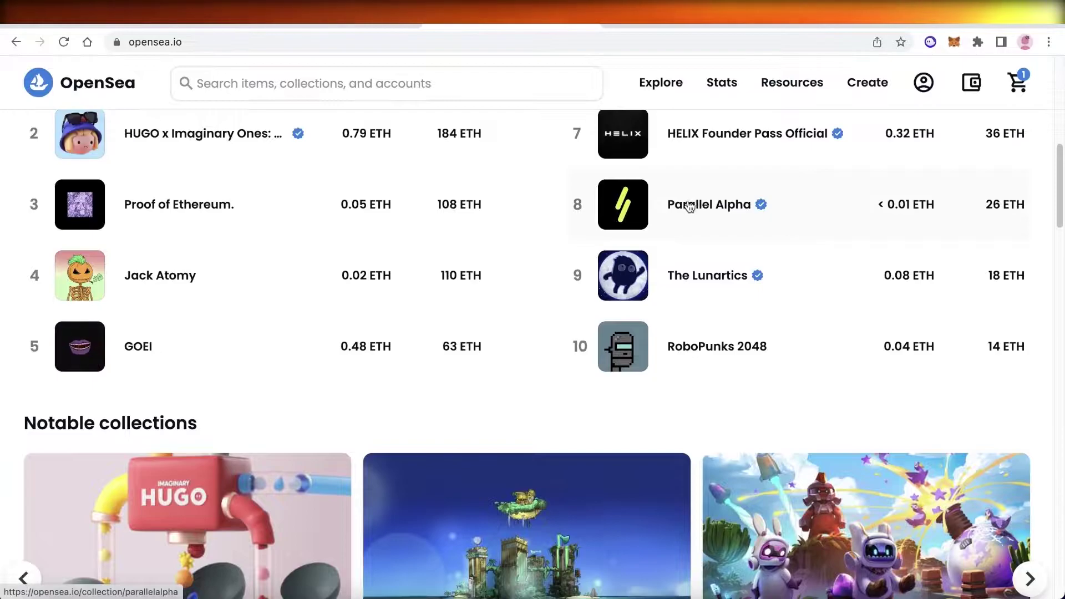
{"action": "scroll", "coordinate": [690, 208], "scroll_direction": "down", "scroll_amount": 7}
{"action": "scroll", "coordinate": [690, 213], "scroll_direction": "down", "scroll_amount": 10}
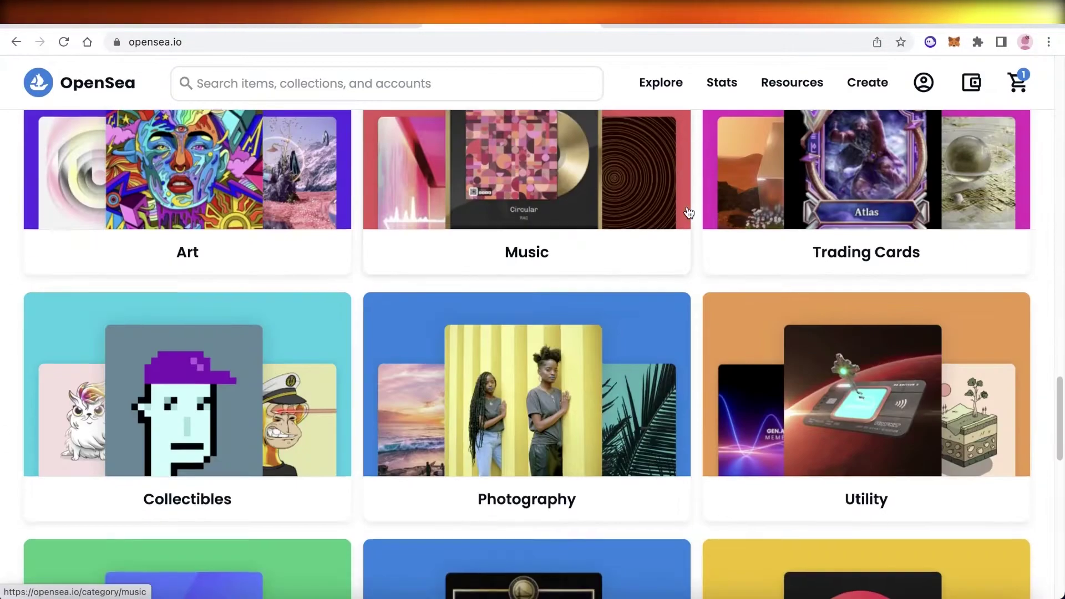
{"action": "scroll", "coordinate": [690, 209], "scroll_direction": "up", "scroll_amount": 15}
{"action": "scroll", "coordinate": [691, 200], "scroll_direction": "up", "scroll_amount": 3}
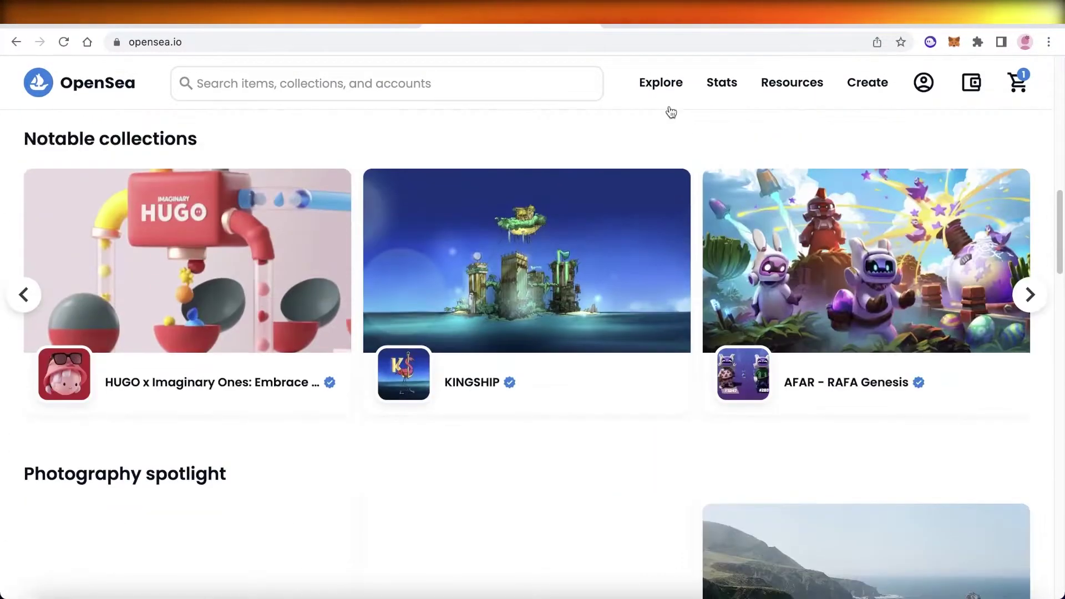
{"action": "mouse_move", "coordinate": [656, 99]}
{"action": "left_click", "coordinate": [657, 128]}
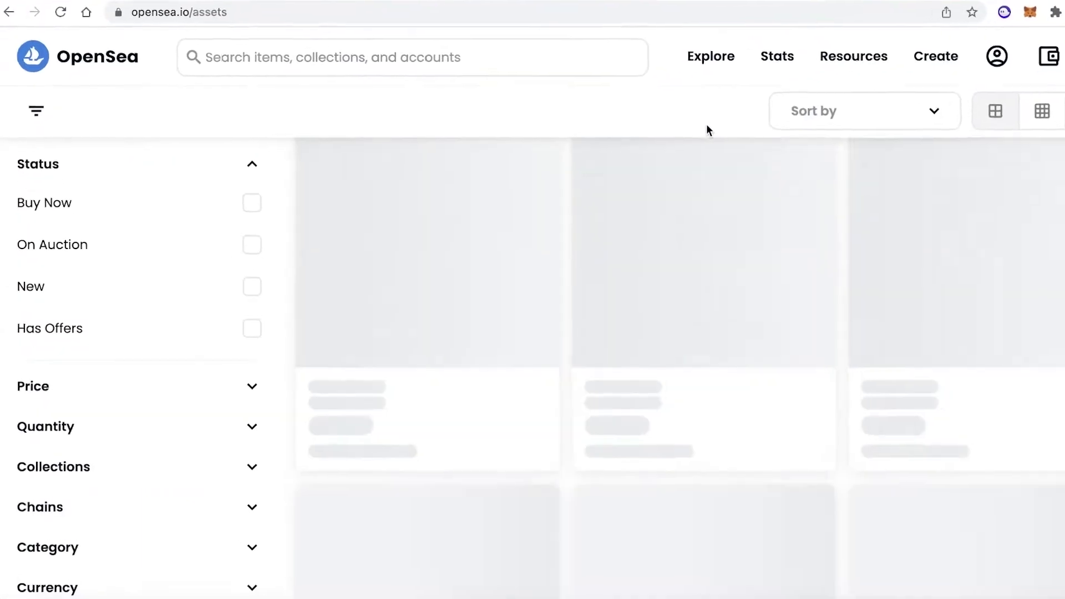
Filter the NFTs to a maximum price of 2 USD
{"action": "left_click", "coordinate": [213, 391]}
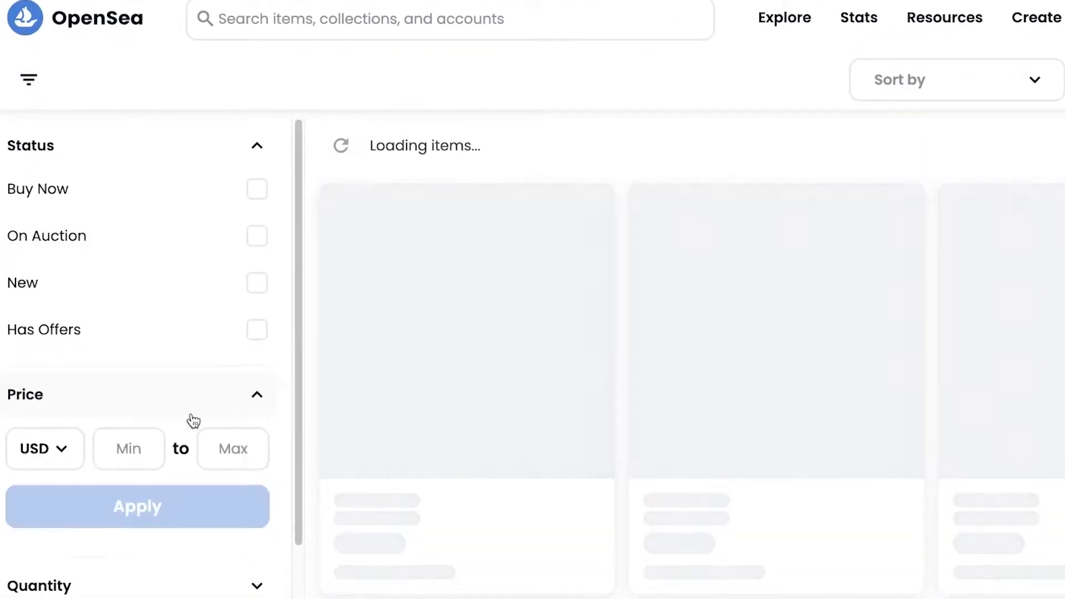
{"action": "left_click", "coordinate": [220, 455]}
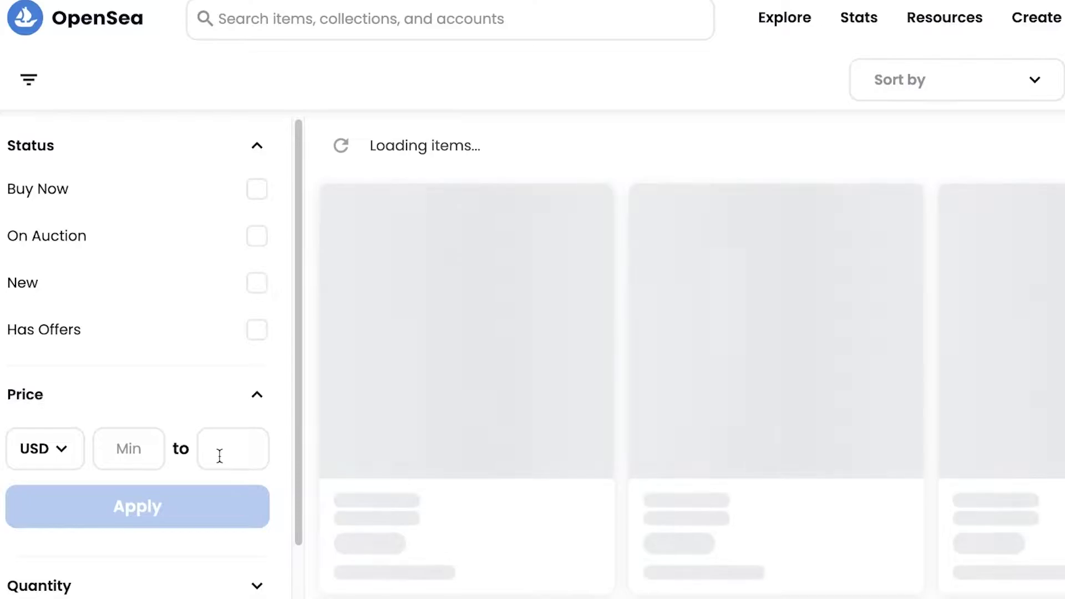
{"action": "type", "text": "2"}
{"action": "left_click", "coordinate": [170, 521]}
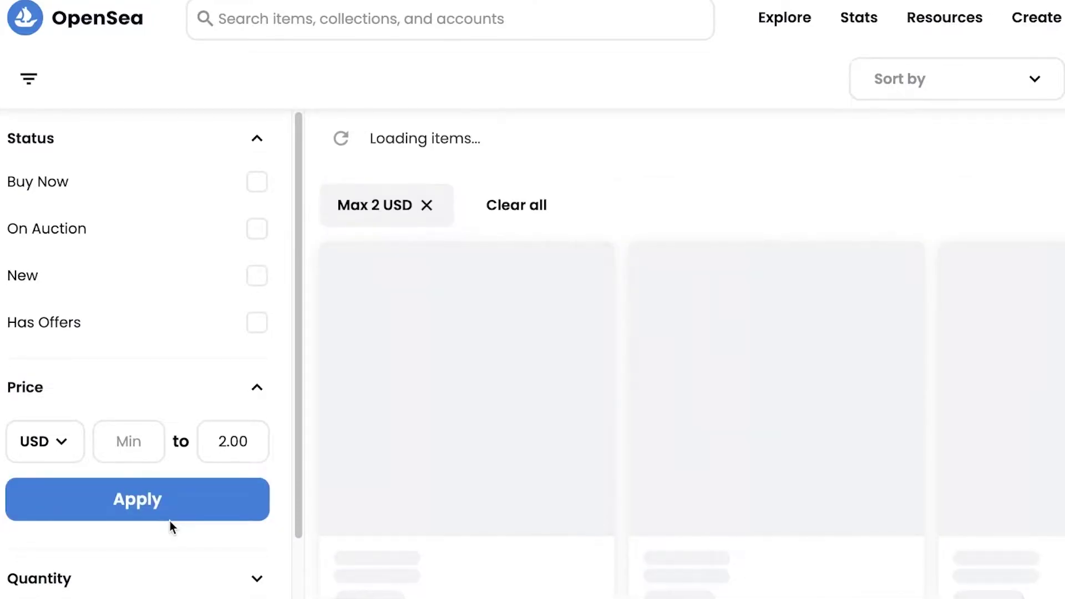
Raise the maximum price filter from 2 to 10 USD
{"action": "double_click", "coordinate": [226, 445]}
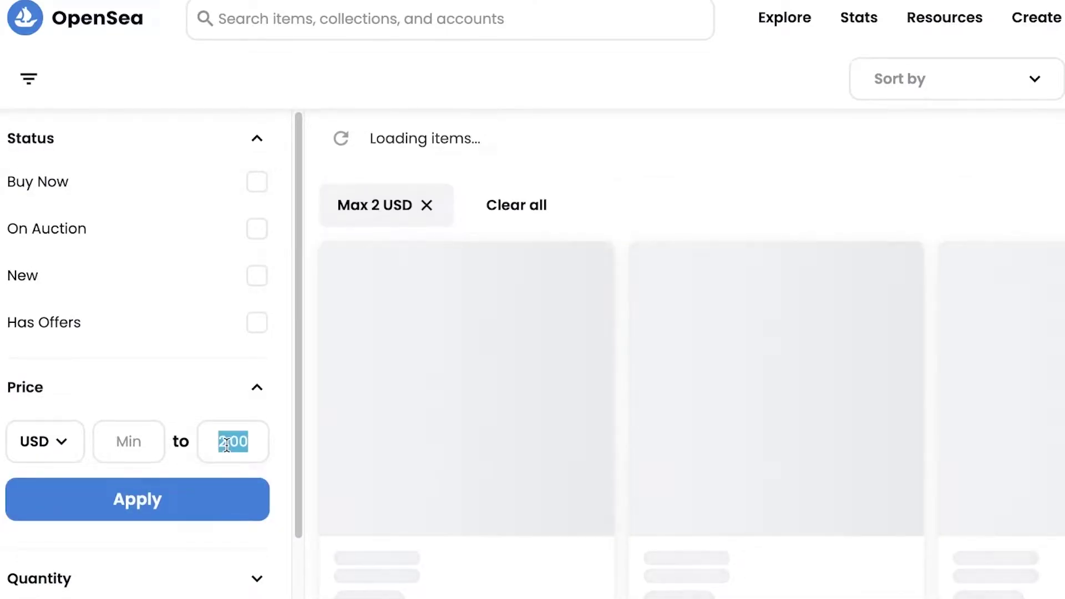
{"action": "type", "text": "10"}
{"action": "key", "text": "Return"}
{"action": "scroll", "coordinate": [397, 383], "scroll_direction": "down", "scroll_amount": 4}
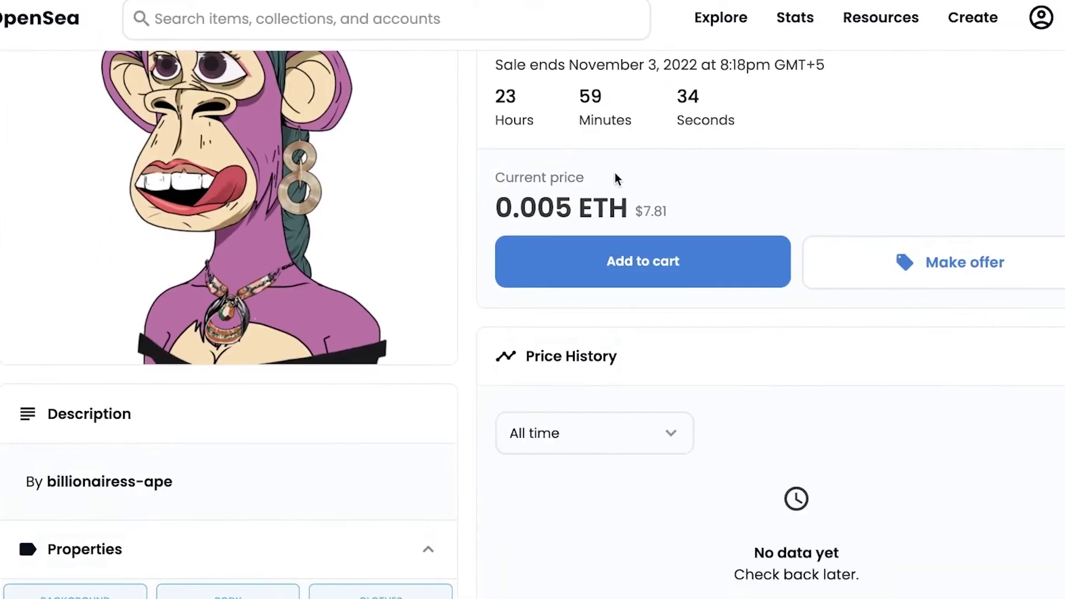
Scroll the Ape Billionairess#1213 item page to check its 0.005 ETH price and sale end time
{"action": "scroll", "coordinate": [770, 211], "scroll_direction": "up", "scroll_amount": 1}
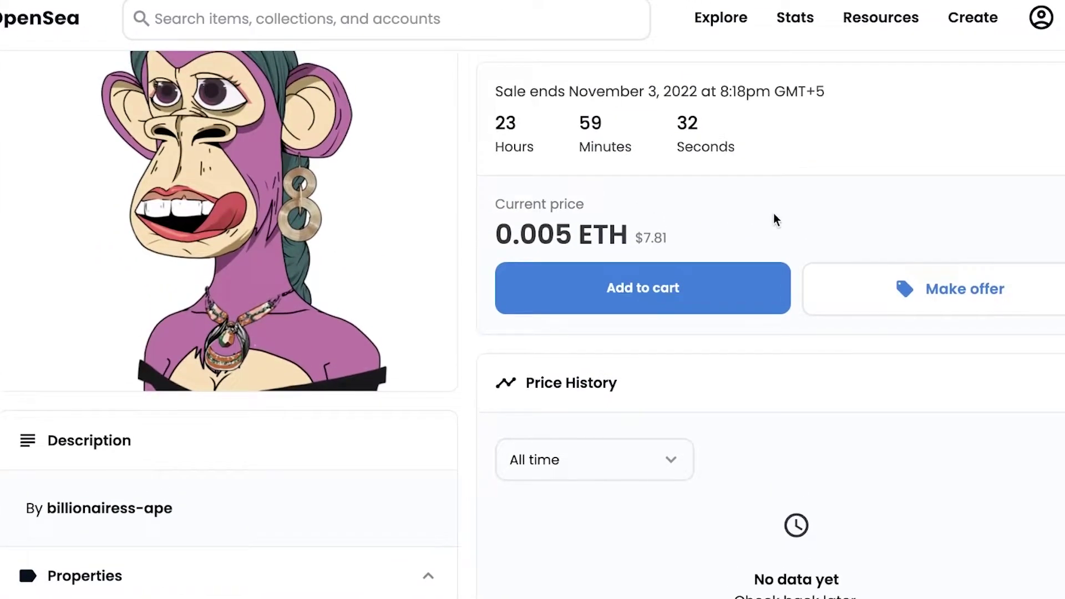
{"action": "scroll", "coordinate": [773, 213], "scroll_direction": "up", "scroll_amount": 1}
{"action": "scroll", "coordinate": [770, 211], "scroll_direction": "up", "scroll_amount": 3}
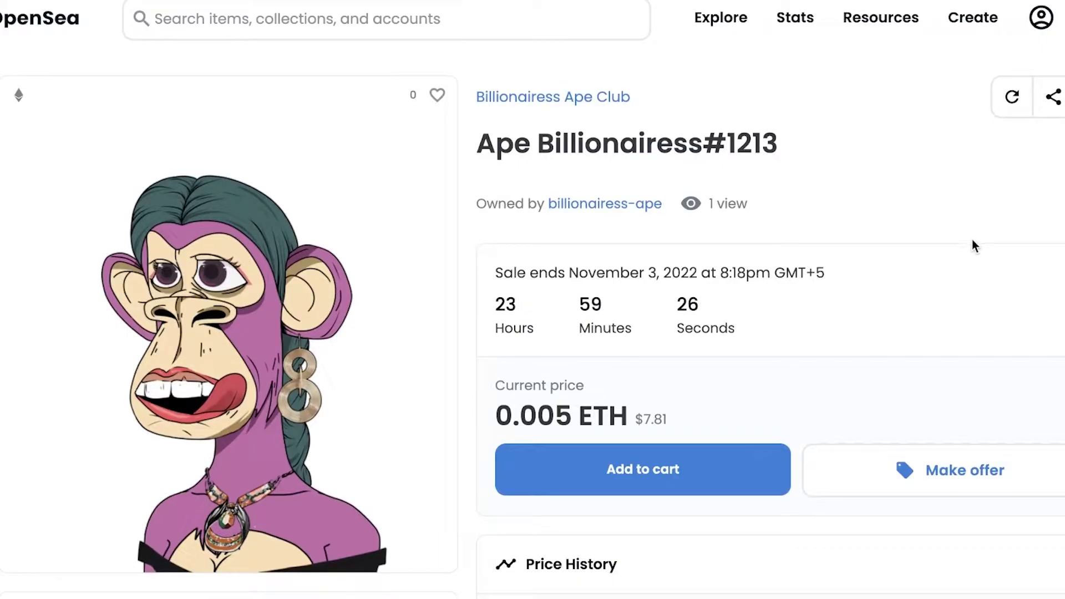
{"action": "scroll", "coordinate": [968, 247], "scroll_direction": "down", "scroll_amount": 1}
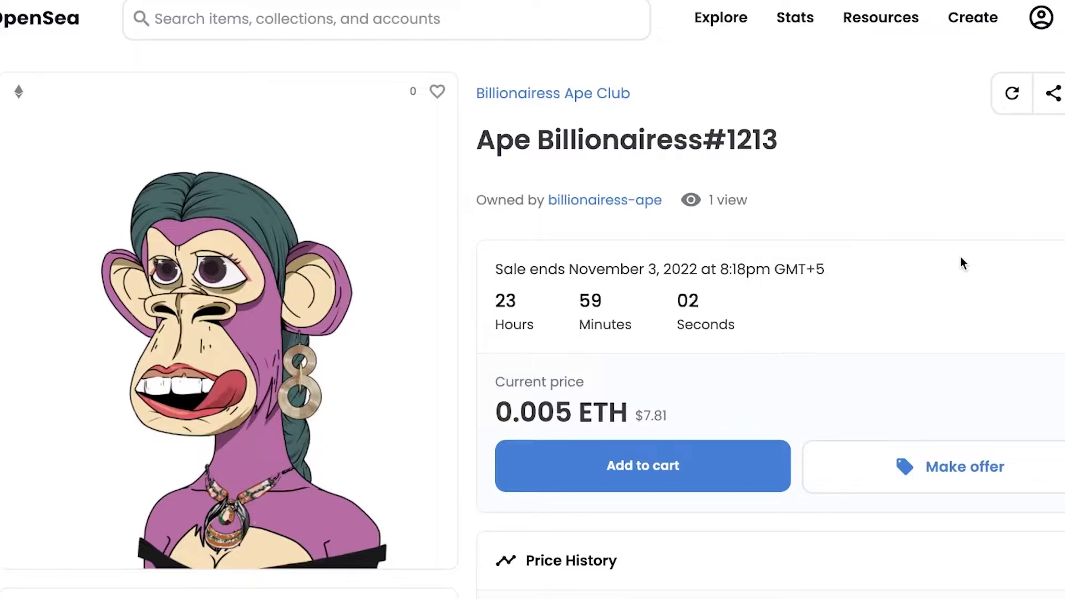
{"action": "scroll", "coordinate": [947, 268], "scroll_direction": "down", "scroll_amount": 1}
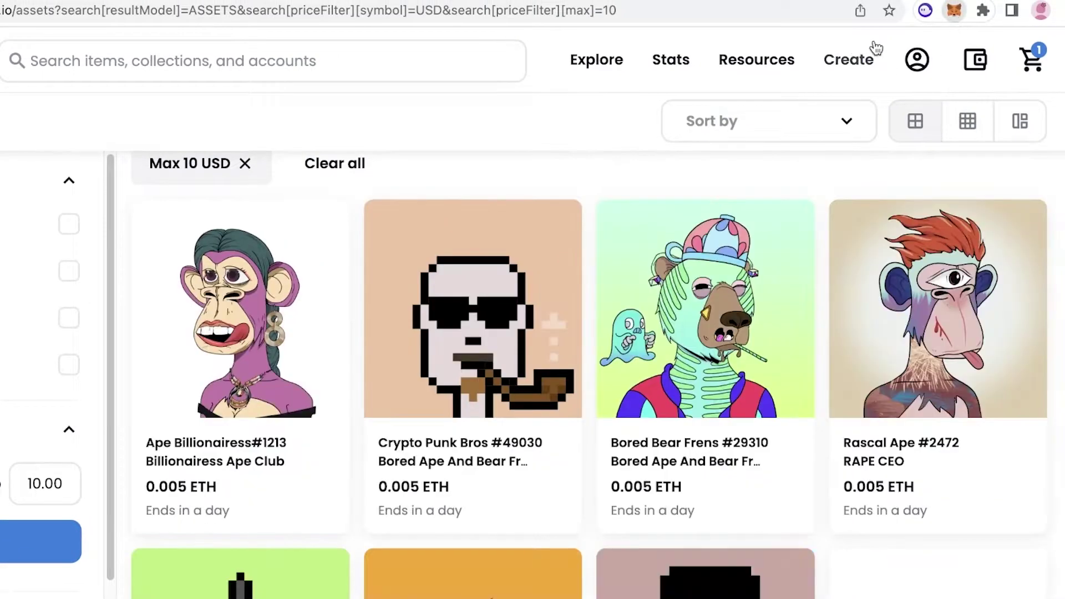
Open the MetaMask wallet from the browser toolbar to see its 0 ETH balance
{"action": "left_click", "coordinate": [961, 16]}
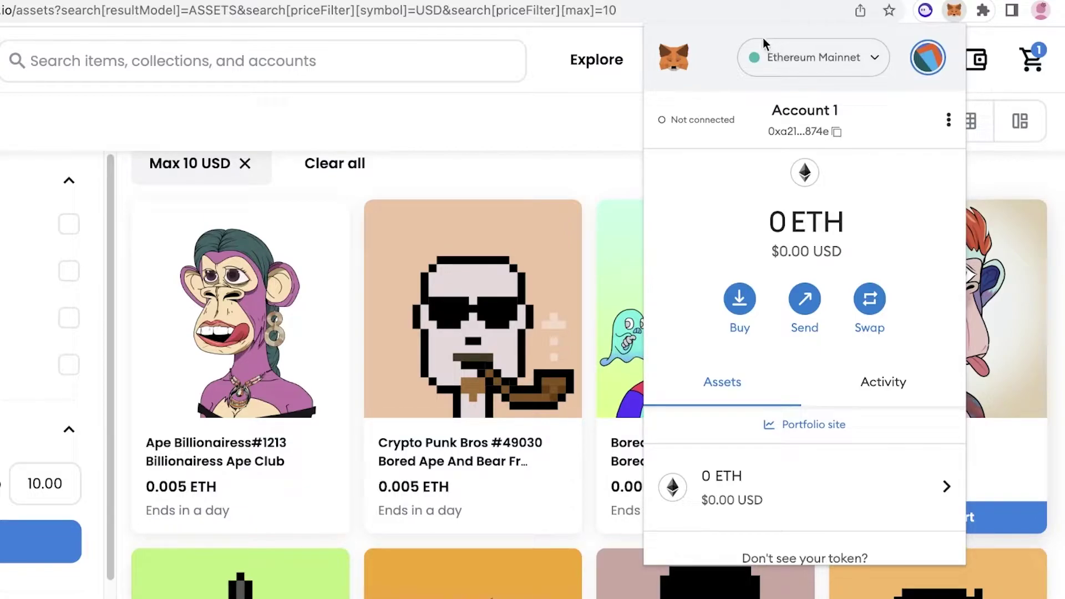
{"action": "left_click", "coordinate": [743, 60]}
{"action": "left_click", "coordinate": [789, 57]}
{"action": "left_click", "coordinate": [953, 16]}
{"action": "scroll", "coordinate": [910, 99], "scroll_direction": "down", "scroll_amount": 4}
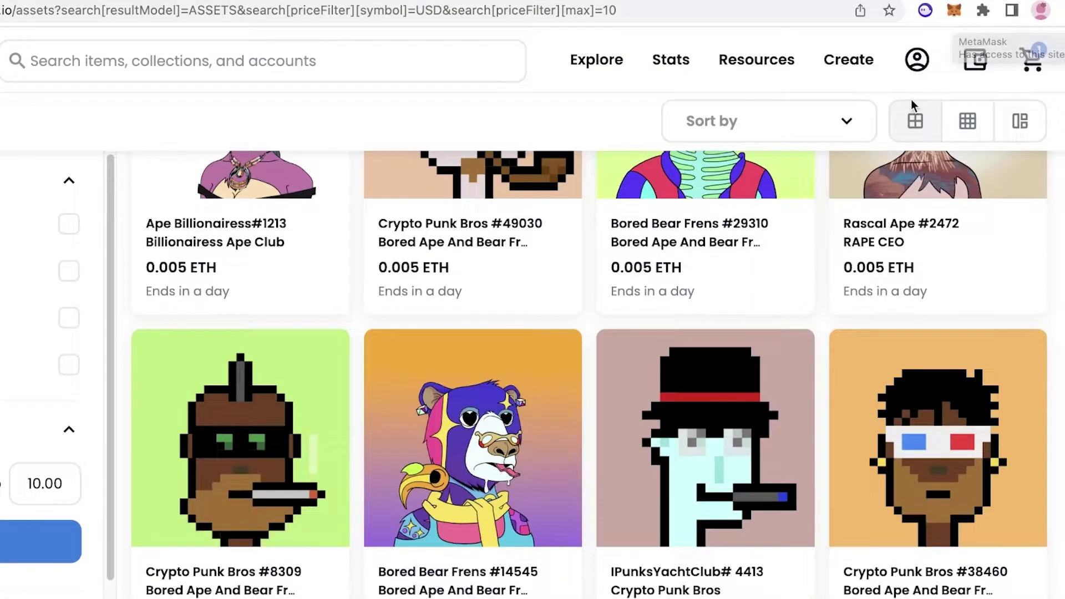
{"action": "left_click", "coordinate": [954, 10]}
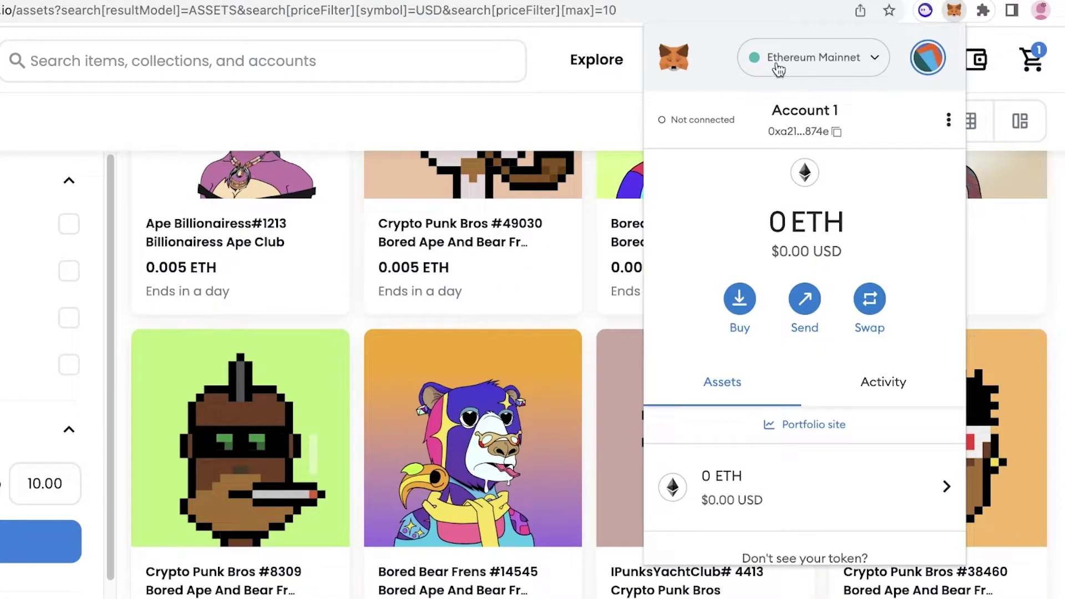
{"action": "left_click", "coordinate": [835, 71]}
{"action": "left_click", "coordinate": [689, 62]}
{"action": "left_click", "coordinate": [799, 64]}
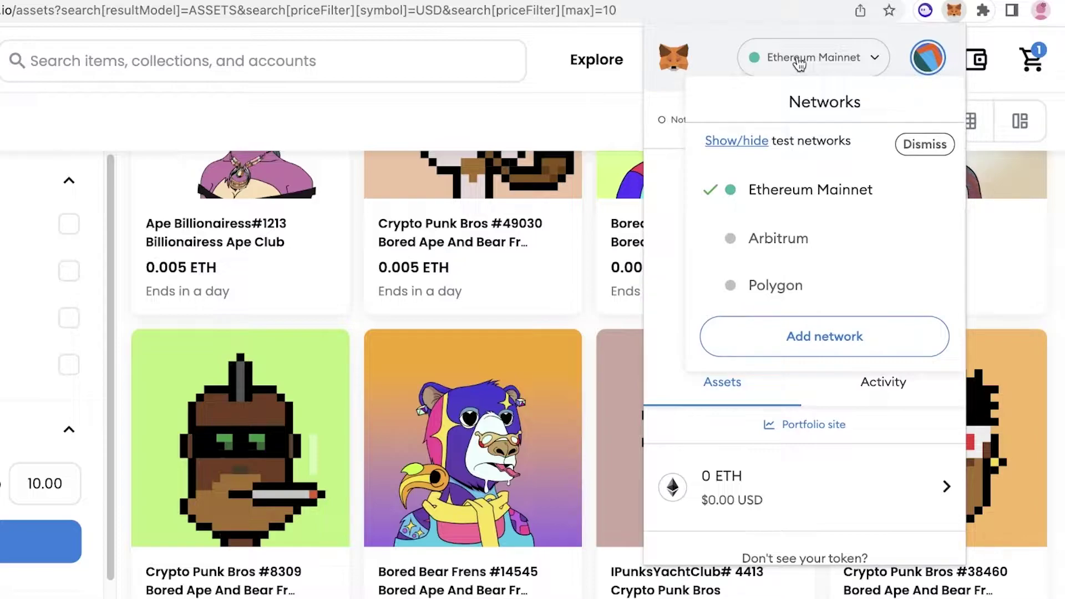
{"action": "left_click", "coordinate": [718, 52]}
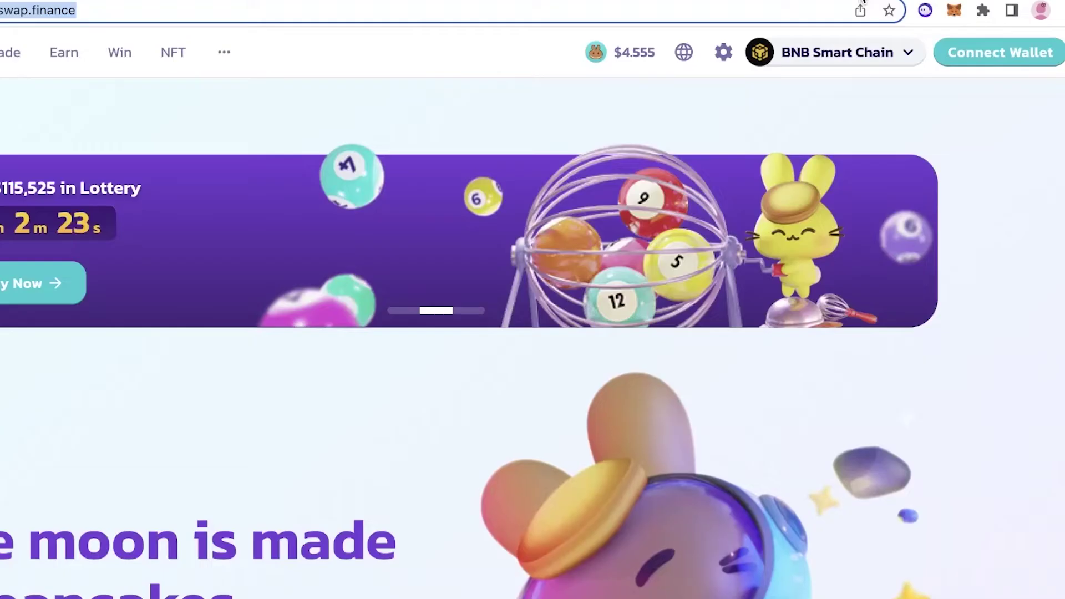
{"action": "mouse_move", "coordinate": [832, 106]}
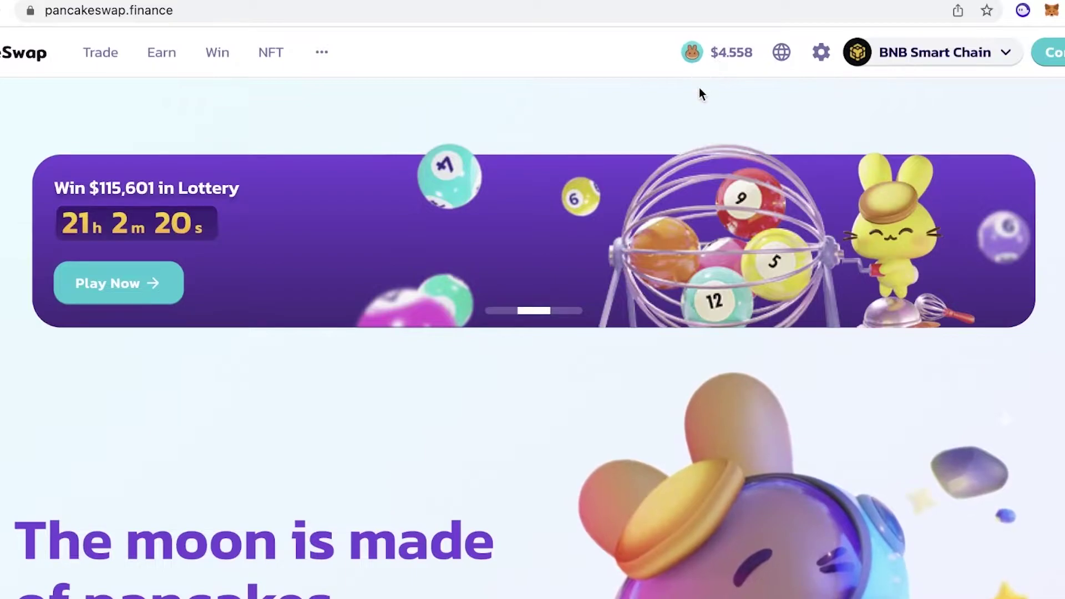
Bring up MetaMask over PancakeSwap to check the available networks
{"action": "scroll", "coordinate": [610, 120], "scroll_direction": "down", "scroll_amount": 10}
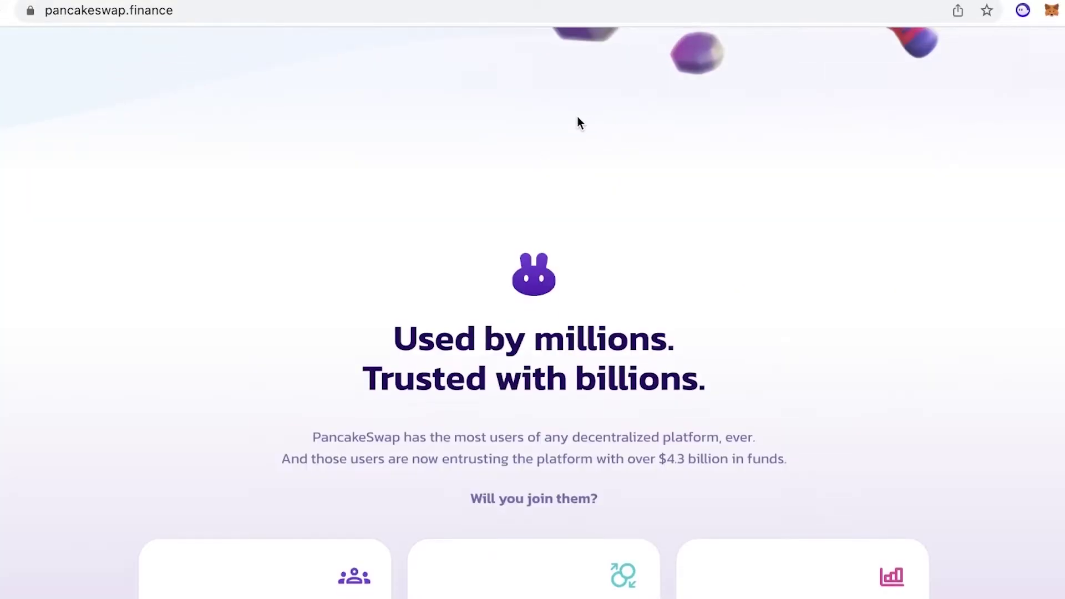
{"action": "scroll", "coordinate": [593, 111], "scroll_direction": "up", "scroll_amount": 5}
{"action": "scroll", "coordinate": [611, 114], "scroll_direction": "down", "scroll_amount": 10}
{"action": "scroll", "coordinate": [613, 119], "scroll_direction": "up", "scroll_amount": 15}
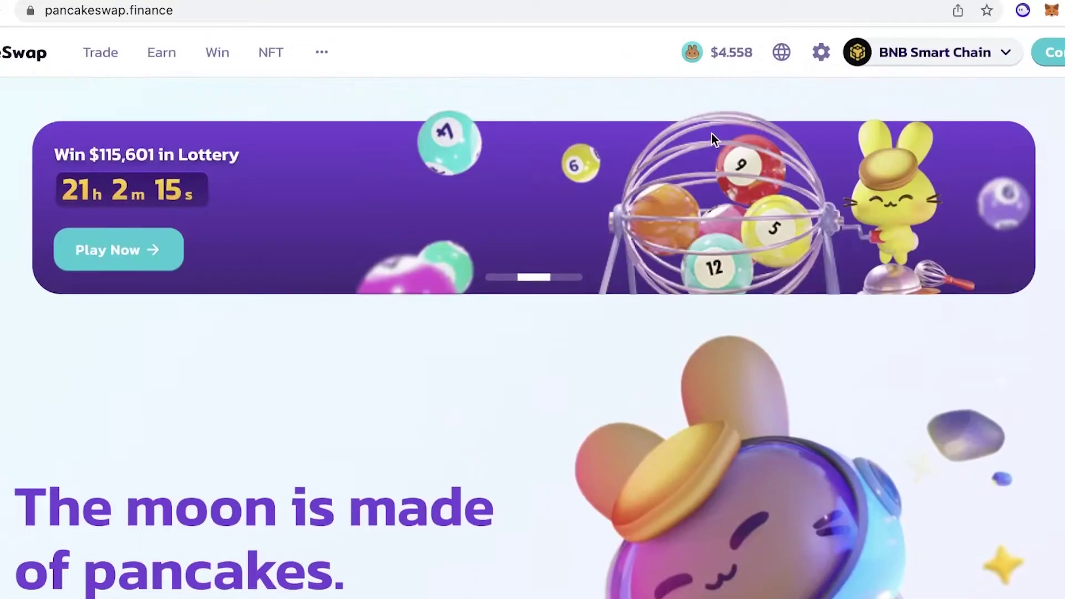
{"action": "mouse_move", "coordinate": [887, 66]}
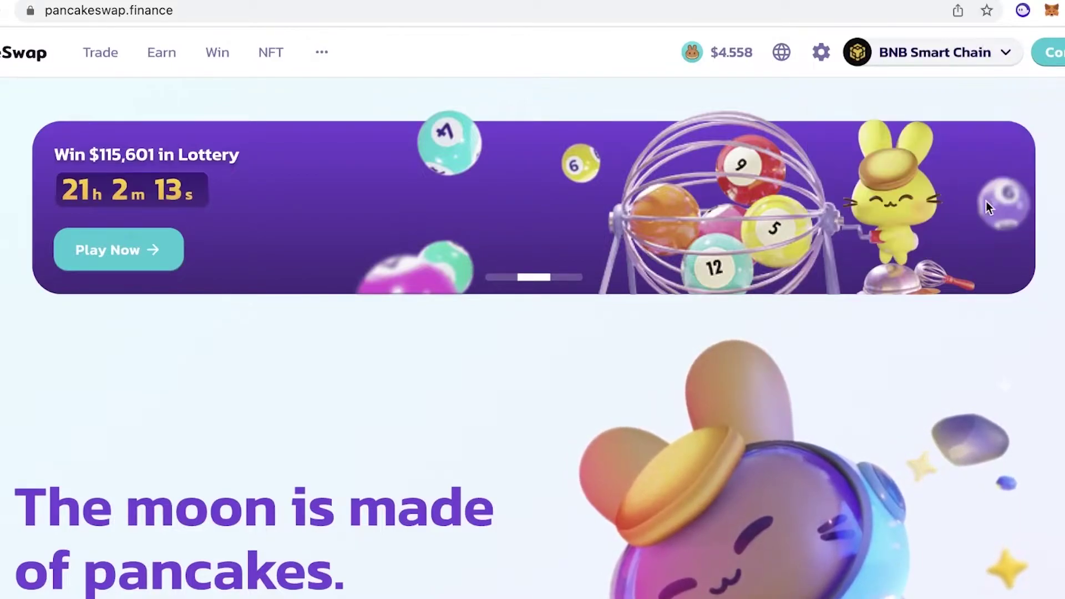
{"action": "left_click", "coordinate": [1050, 13]}
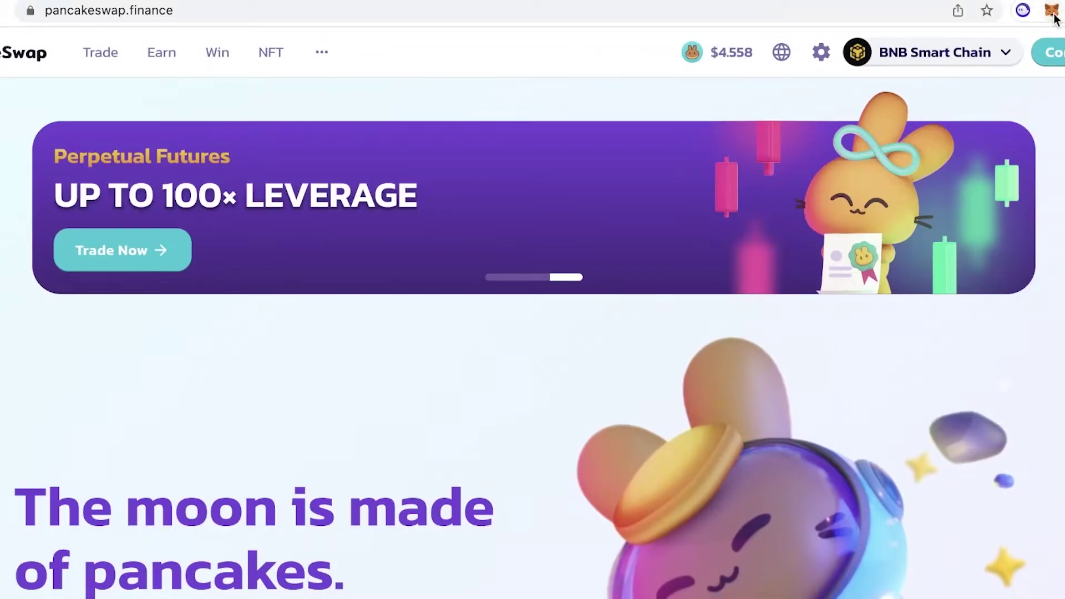
Go to the PolygonScan explorer homepage in a new browser tab
{"action": "key", "text": "super+t"}
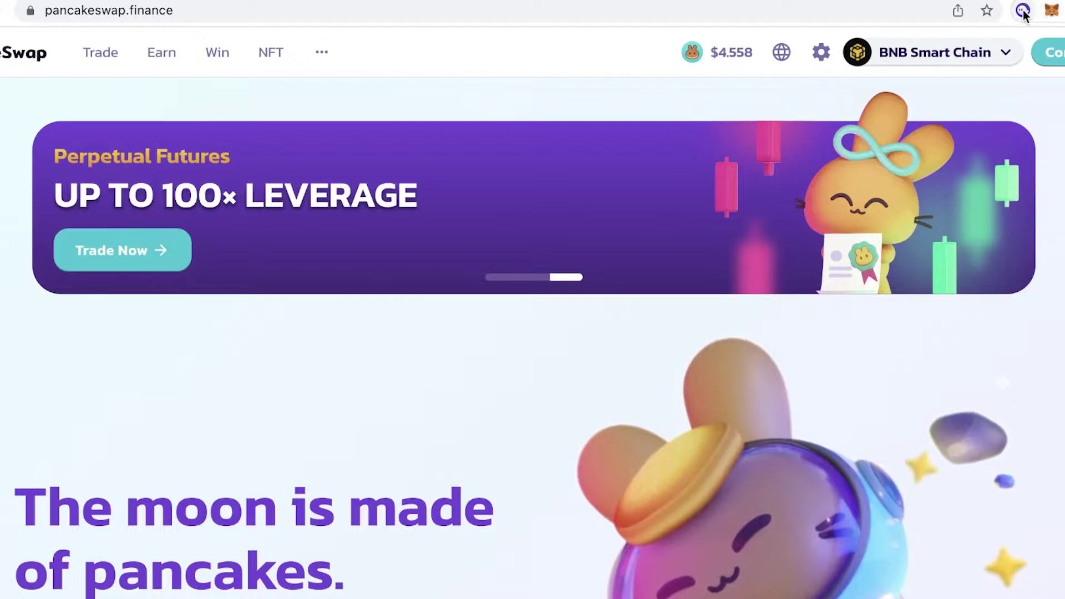
{"action": "left_click", "coordinate": [887, 145]}
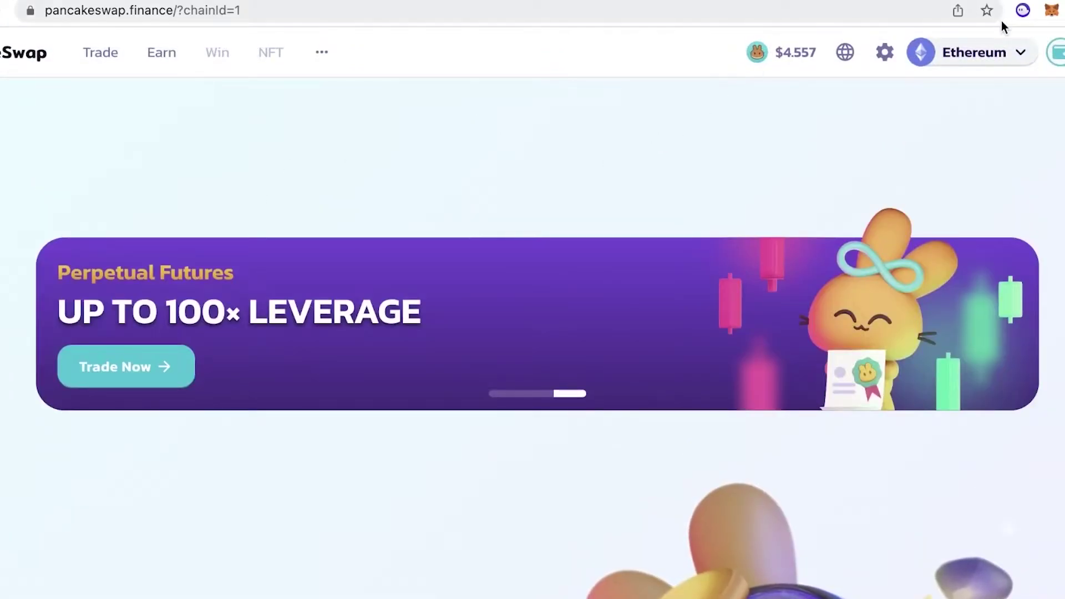
{"action": "mouse_move", "coordinate": [976, 52]}
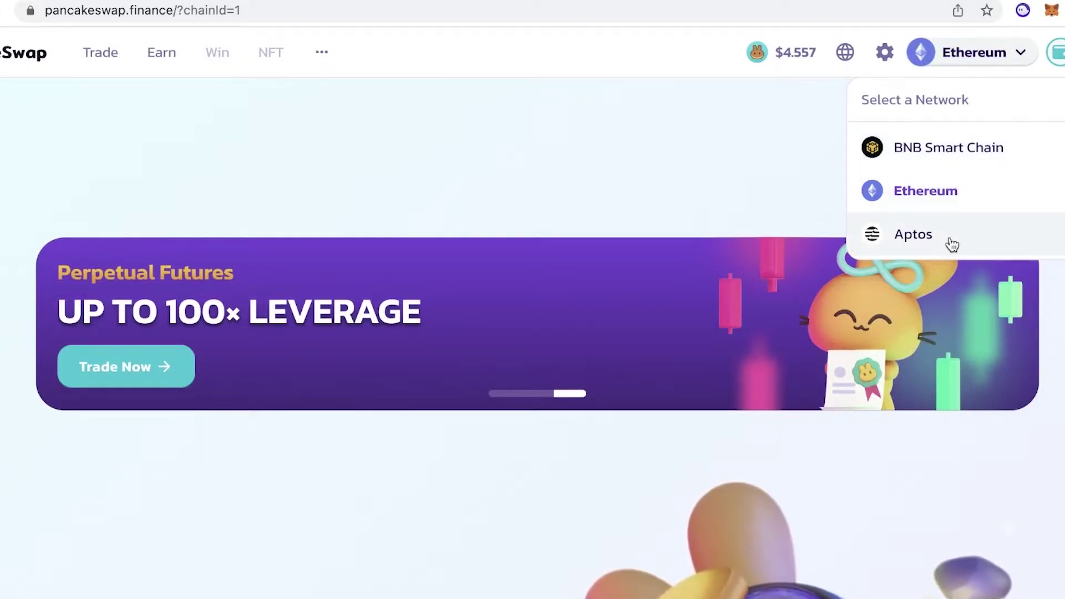
{"action": "scroll", "coordinate": [950, 242], "scroll_direction": "down", "scroll_amount": 6}
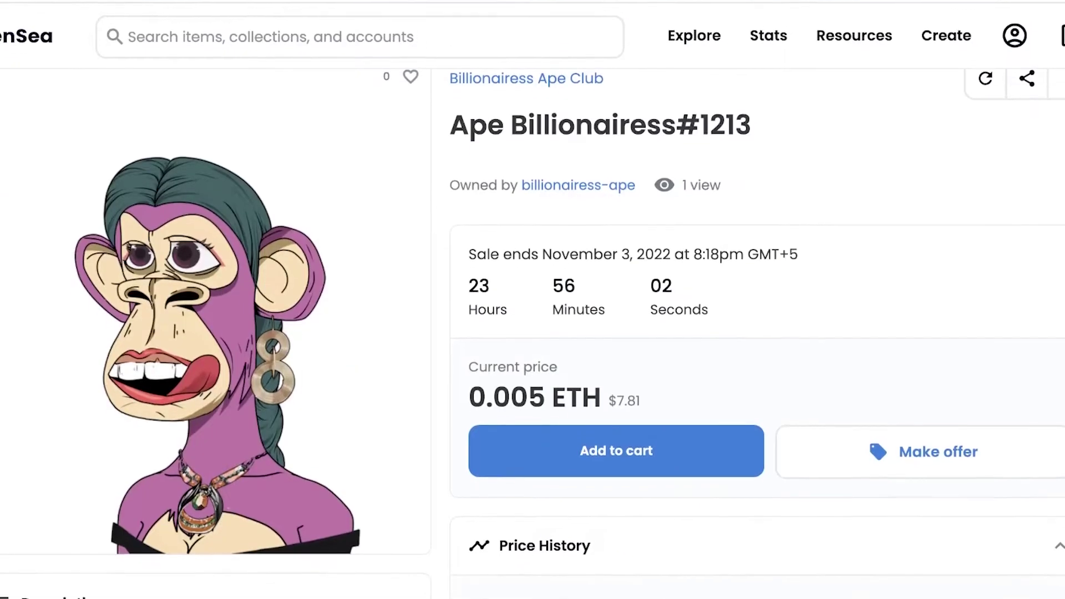
Return to Ape Billionairess#1213, try adding it to the cart, and choose MetaMask to connect
{"action": "scroll", "coordinate": [530, 69], "scroll_direction": "down", "scroll_amount": 4}
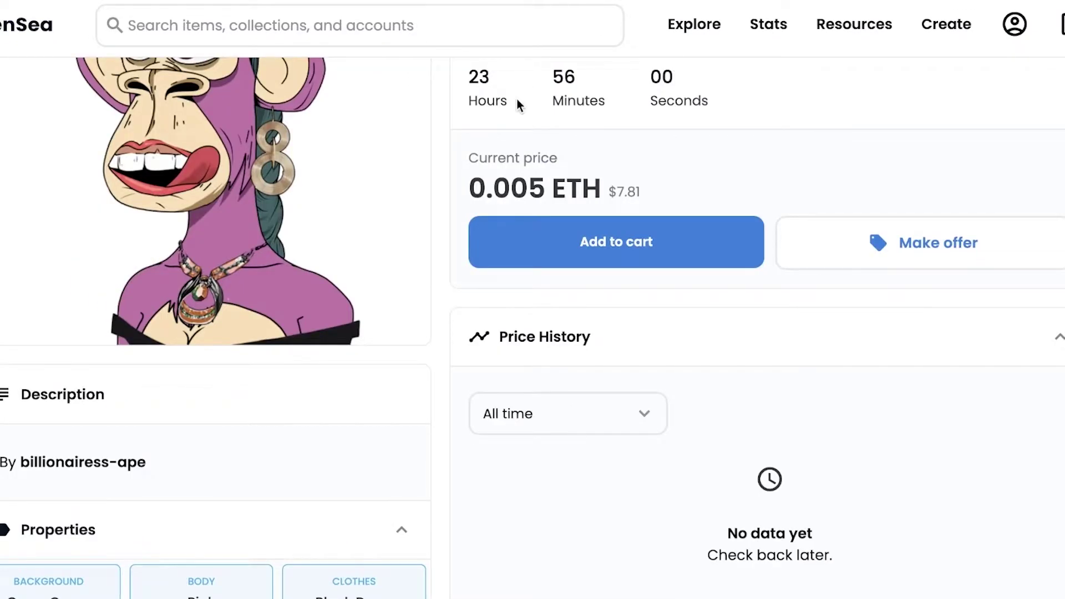
{"action": "scroll", "coordinate": [517, 99], "scroll_direction": "up", "scroll_amount": 3}
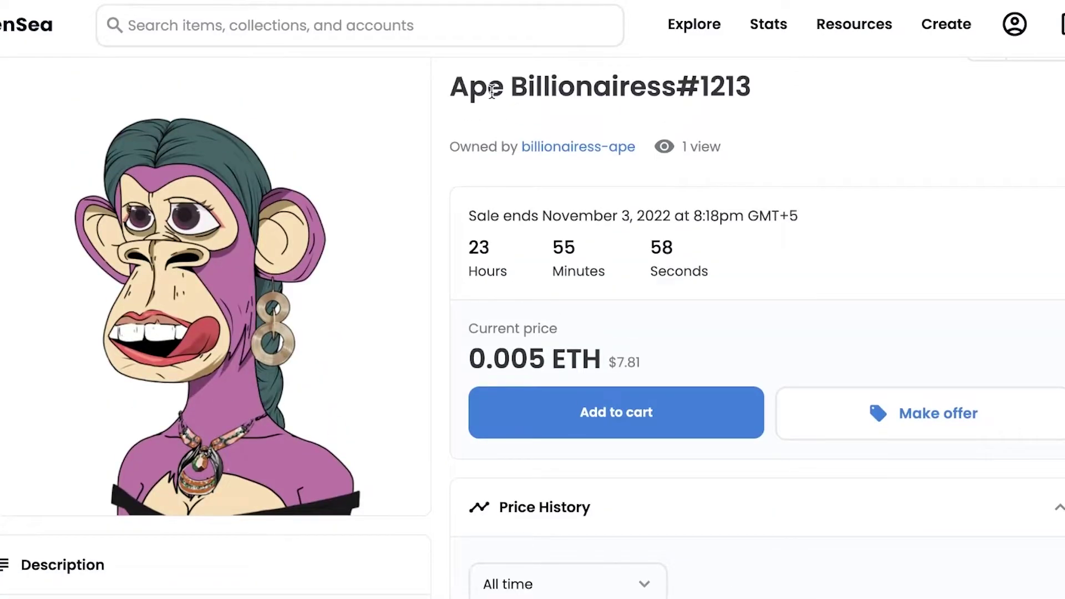
{"action": "scroll", "coordinate": [491, 97], "scroll_direction": "up", "scroll_amount": 1}
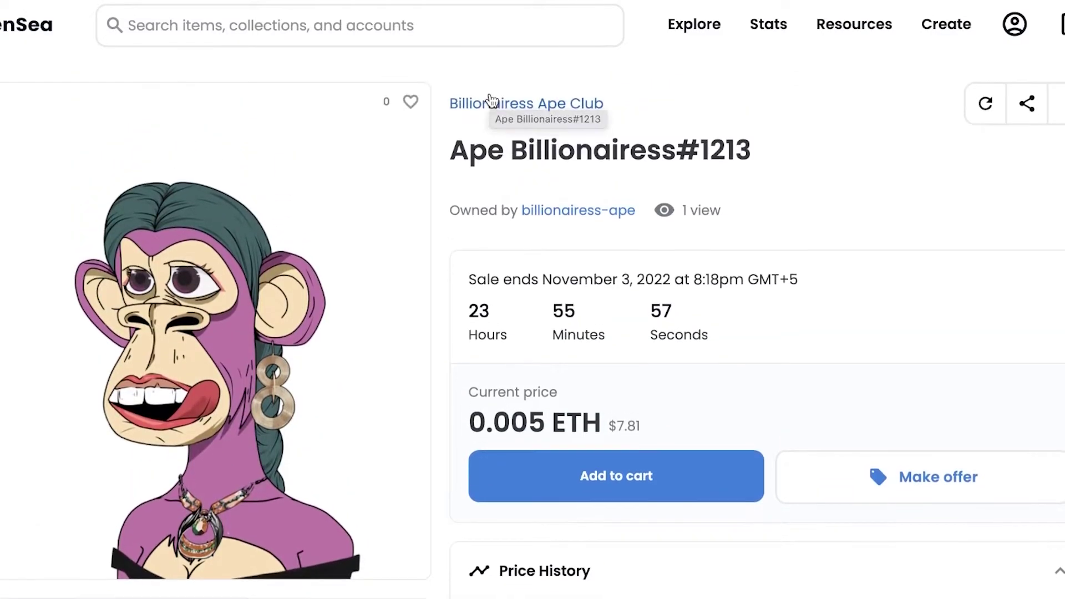
{"action": "left_click", "coordinate": [7, 20]}
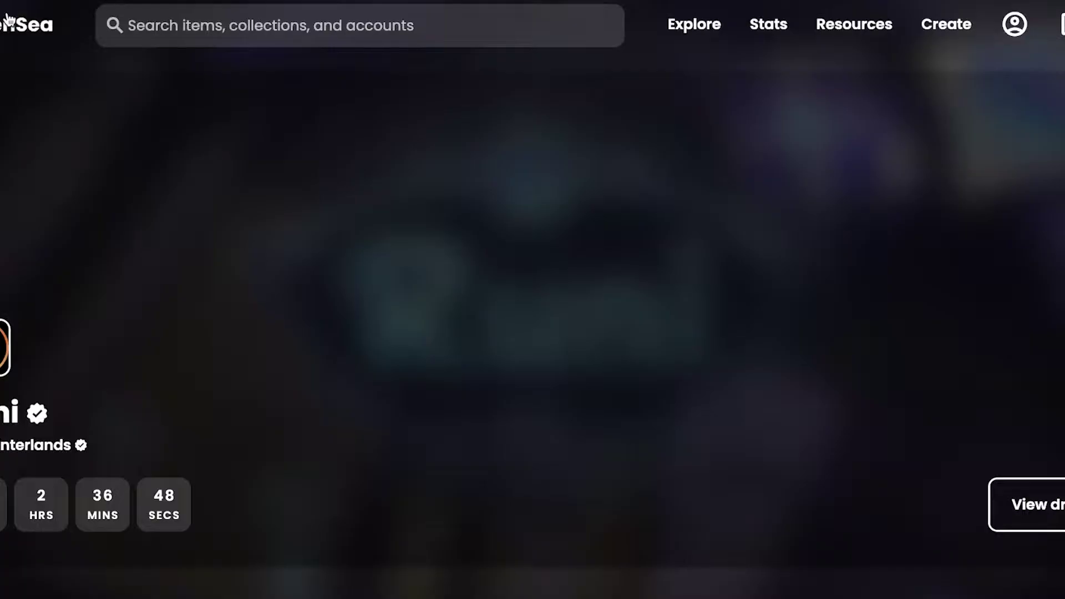
{"action": "mouse_move", "coordinate": [700, 31]}
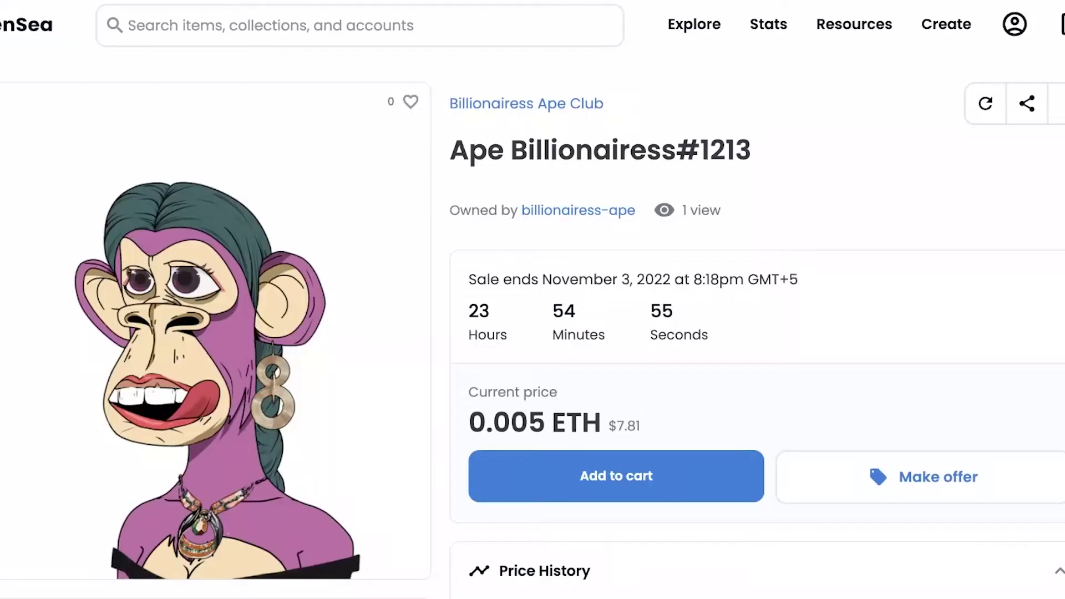
{"action": "left_click", "coordinate": [675, 471]}
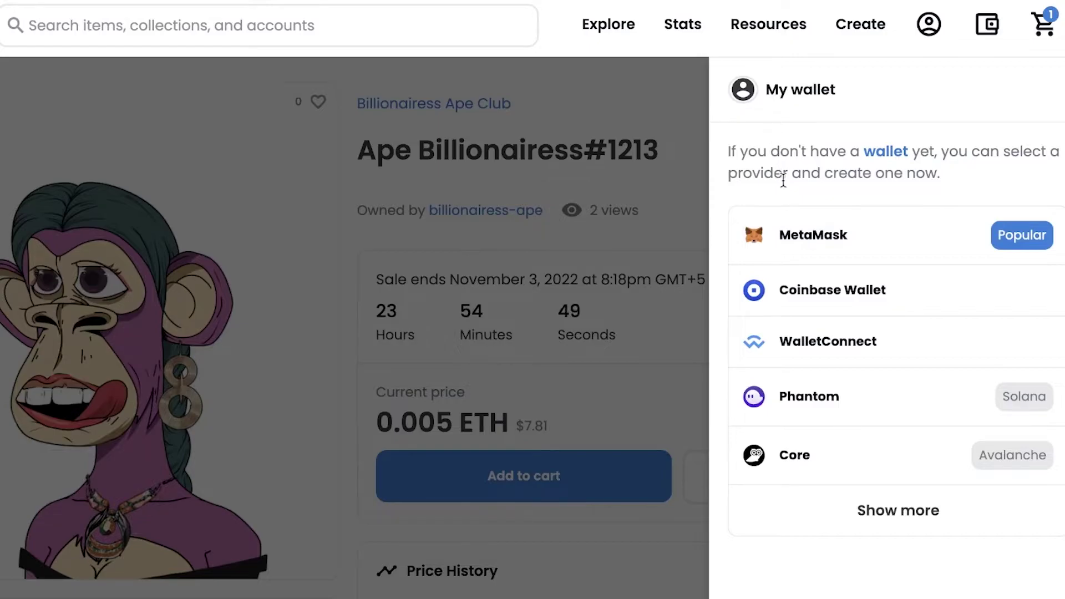
{"action": "left_click", "coordinate": [784, 252]}
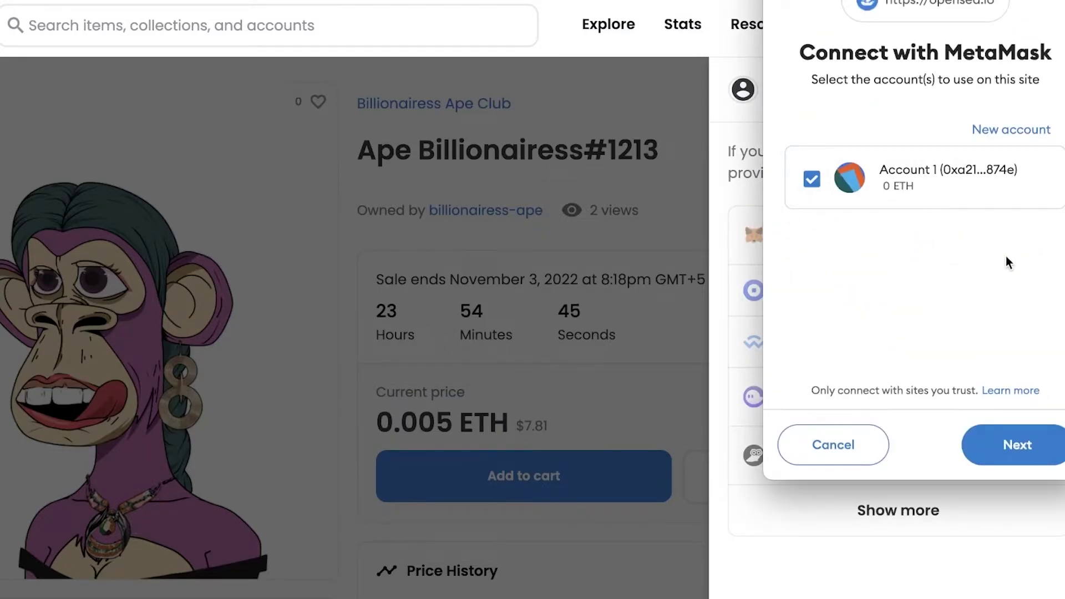
Approve the MetaMask connection to OpenSea, accept the terms, and sign the login message
{"action": "left_click", "coordinate": [998, 443]}
{"action": "left_click", "coordinate": [996, 440]}
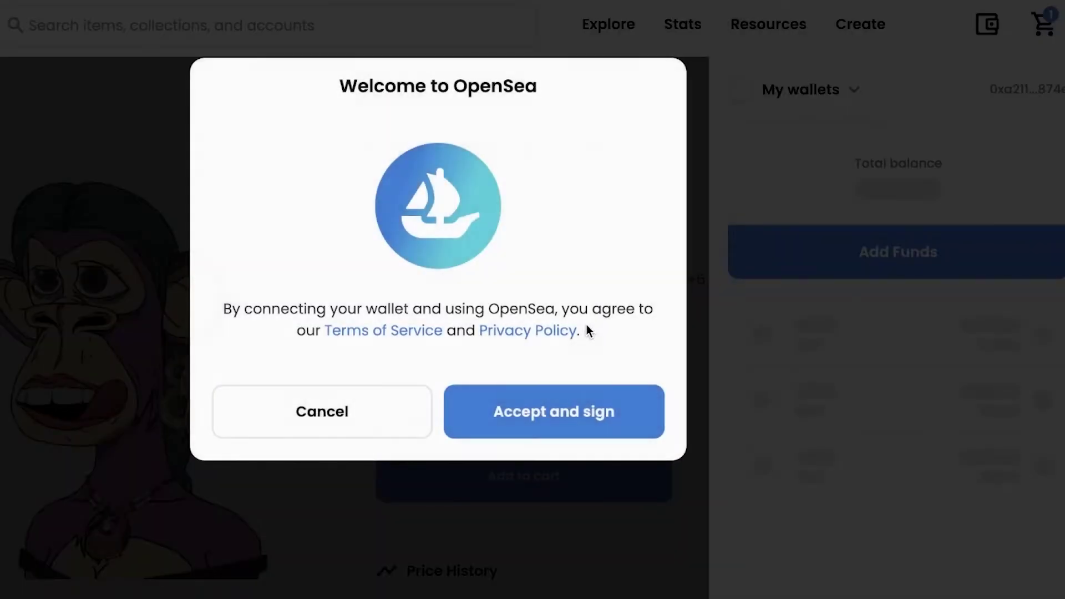
{"action": "left_click", "coordinate": [529, 400]}
{"action": "scroll", "coordinate": [939, 320], "scroll_direction": "down", "scroll_amount": 3}
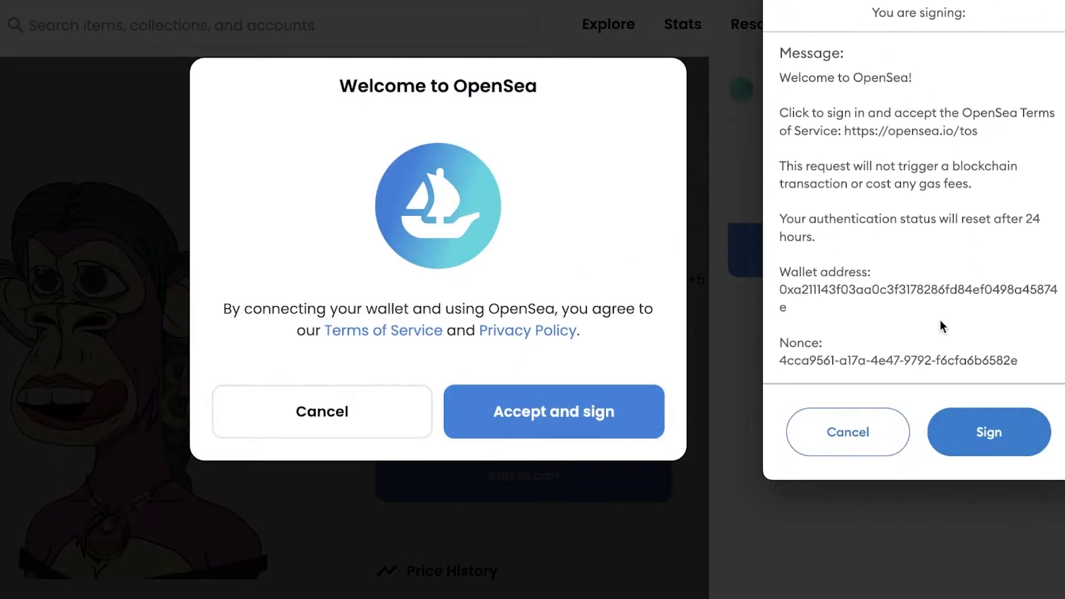
{"action": "left_click", "coordinate": [1016, 458]}
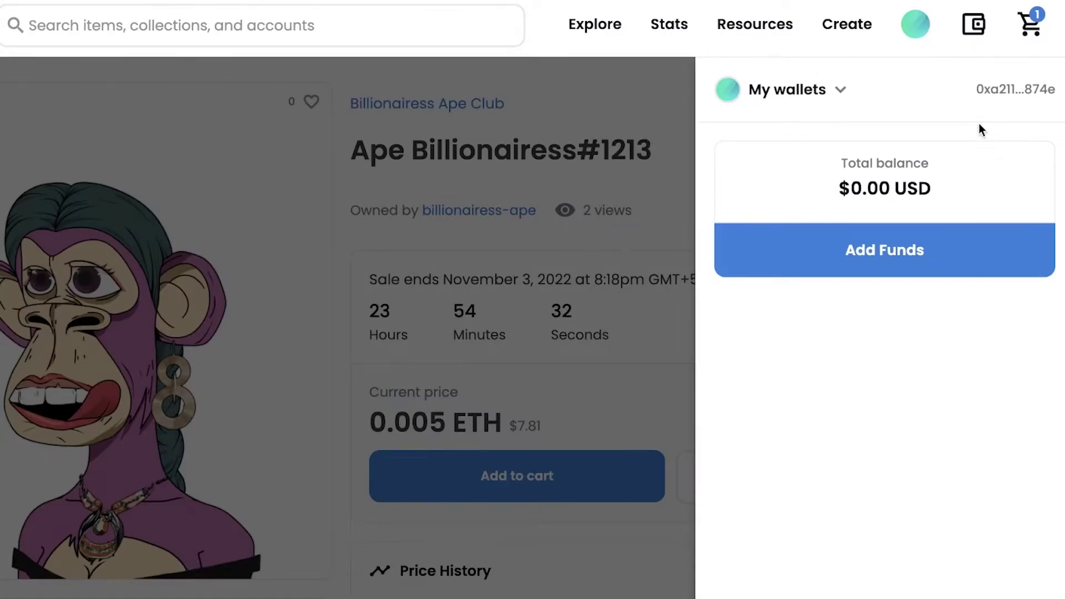
Add Ape Billionairess#1213 to the cart and remove The Cheetahs #3658 from it
{"action": "left_click", "coordinate": [491, 165]}
{"action": "left_click", "coordinate": [519, 464]}
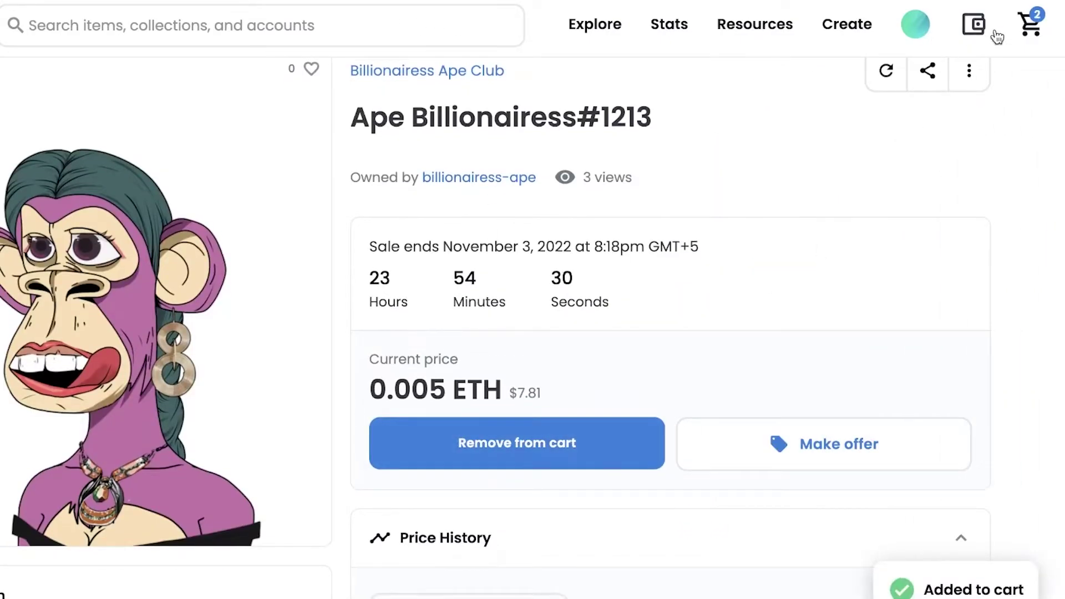
{"action": "left_click", "coordinate": [1027, 27]}
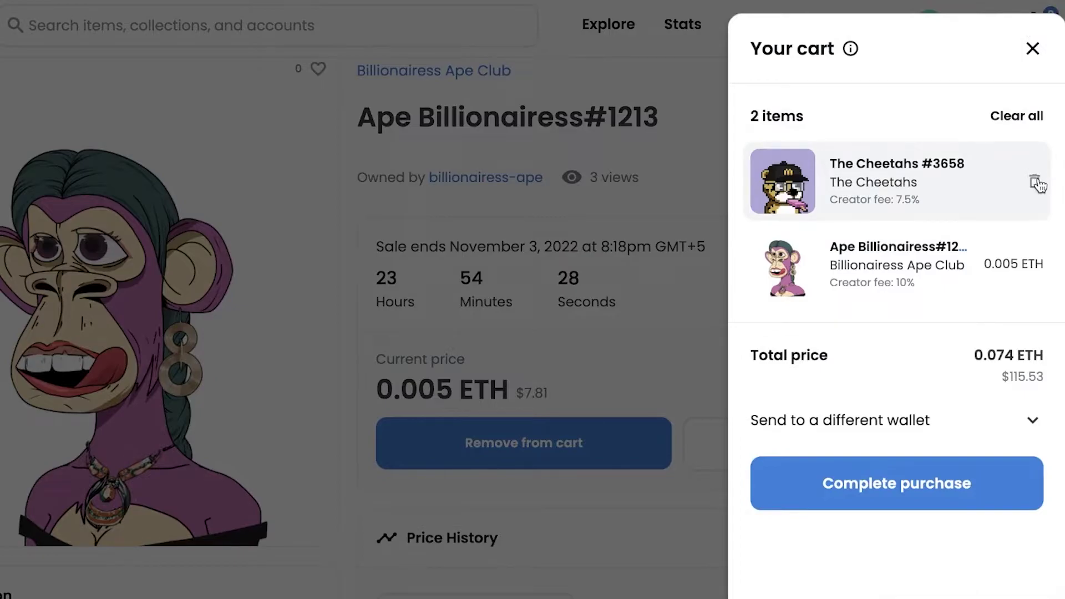
{"action": "left_click", "coordinate": [1035, 181]}
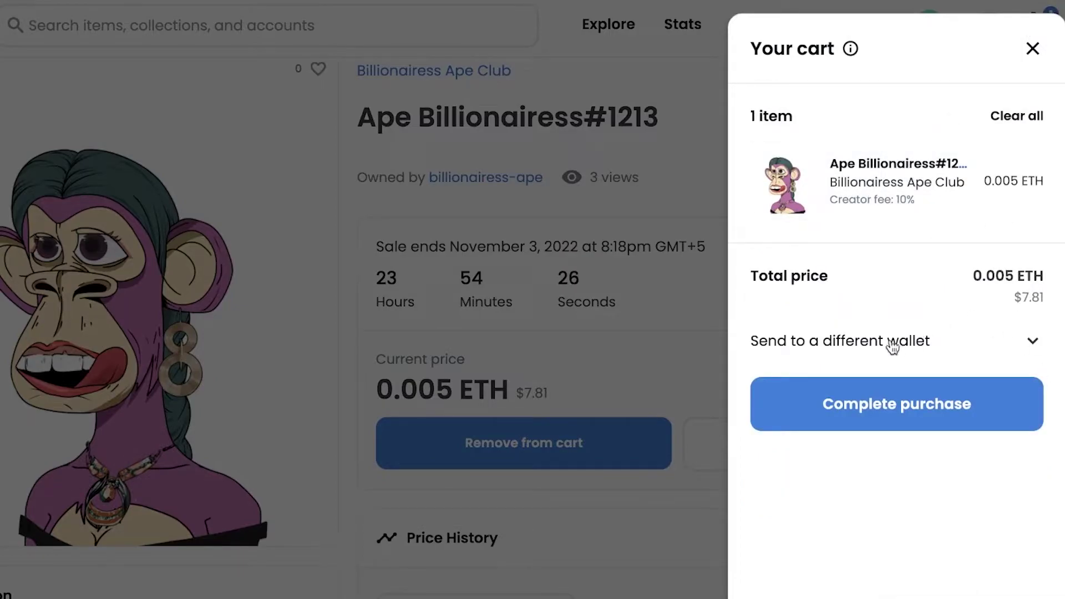
Attempt to complete the 0.005 ETH purchase, then dismiss the Add funds prompt and cart
{"action": "left_click", "coordinate": [858, 342]}
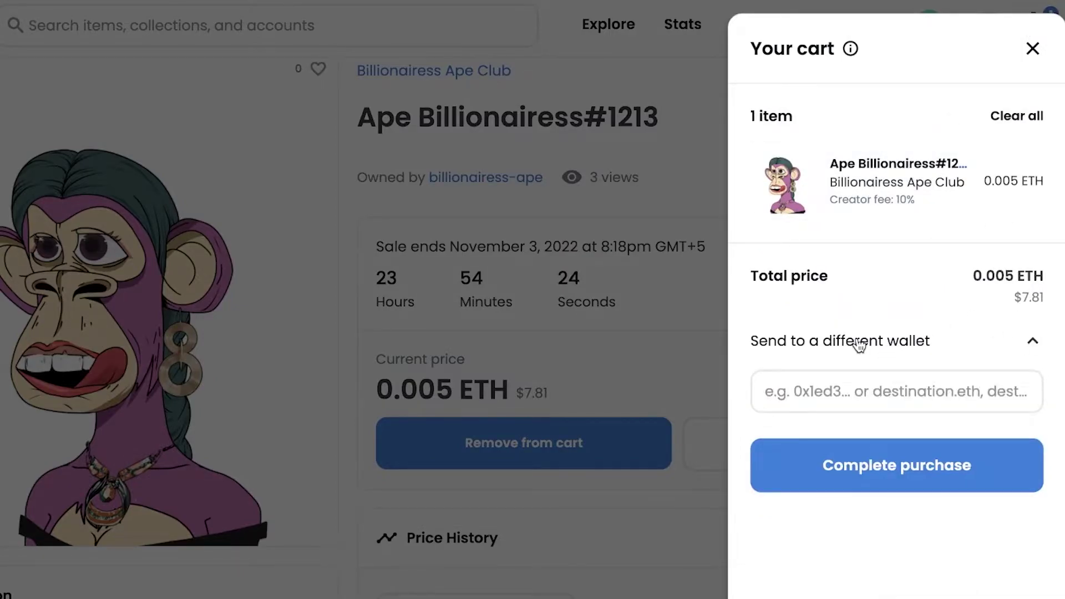
{"action": "left_click", "coordinate": [859, 341]}
{"action": "left_click", "coordinate": [863, 428]}
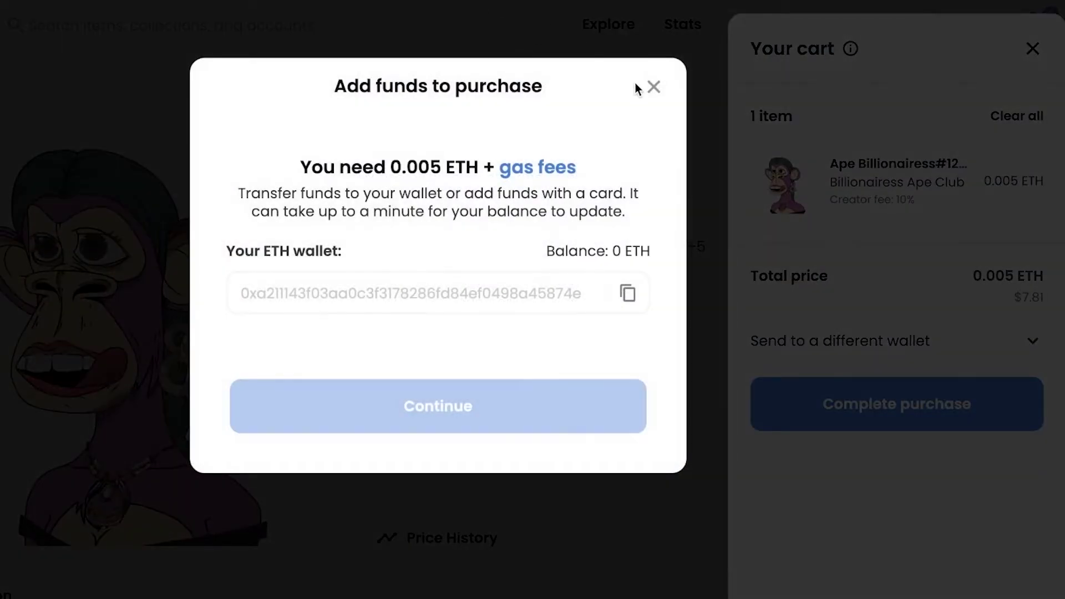
{"action": "left_click", "coordinate": [650, 89]}
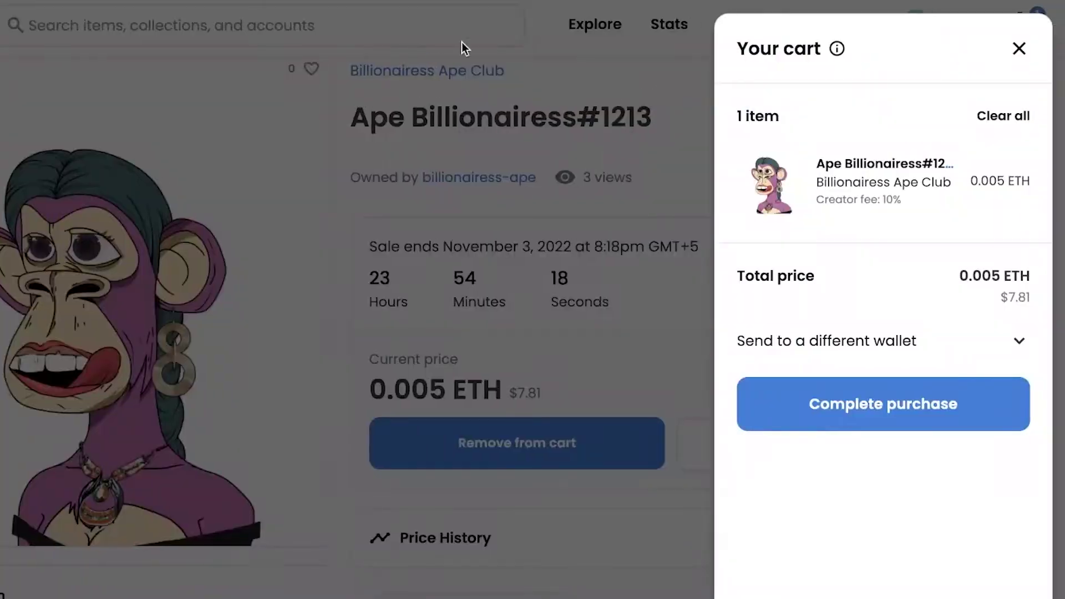
{"action": "left_click", "coordinate": [1020, 48]}
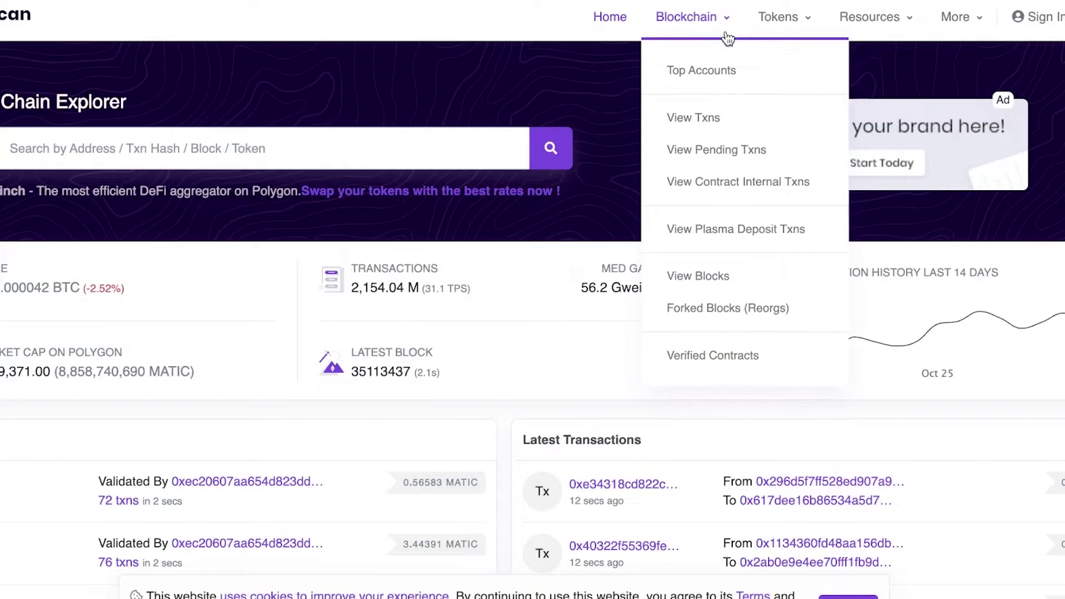
Switch PolygonScan to Polygon Mainnet using the network icon at the top right
{"action": "mouse_move", "coordinate": [1064, 21]}
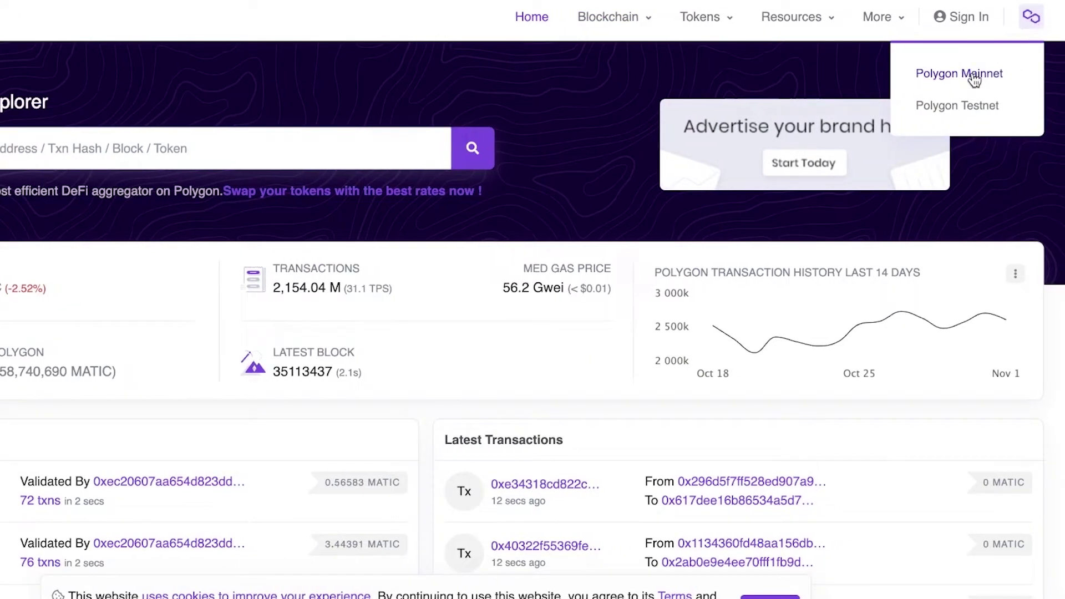
{"action": "left_click", "coordinate": [975, 78]}
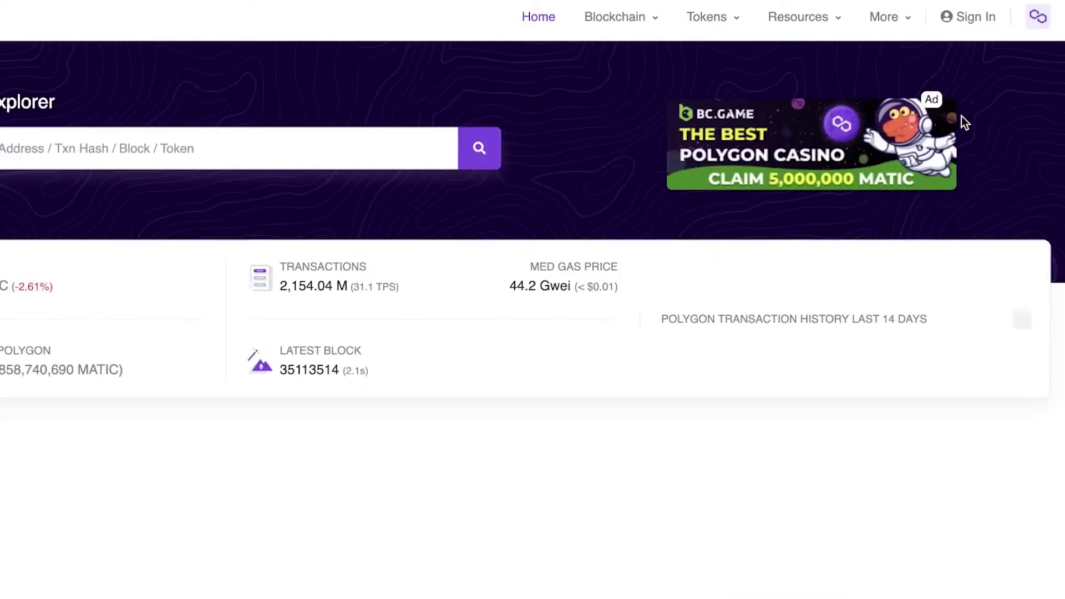
{"action": "scroll", "coordinate": [557, 207], "scroll_direction": "down", "scroll_amount": 2}
{"action": "scroll", "coordinate": [640, 165], "scroll_direction": "up", "scroll_amount": 3}
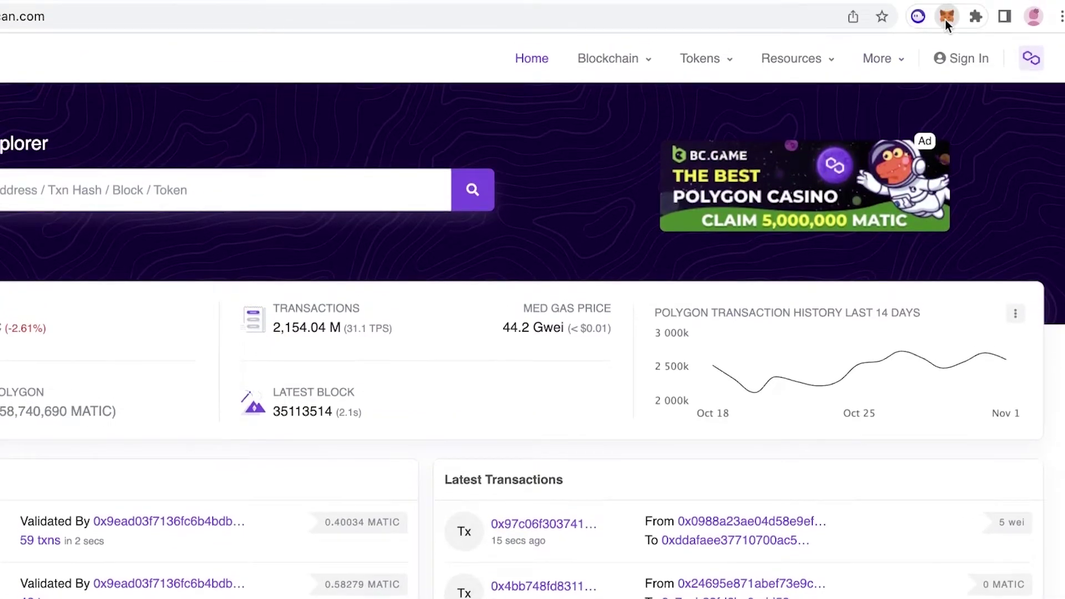
View the MetaMask account's details and its address on the block explorer
{"action": "left_click", "coordinate": [945, 18]}
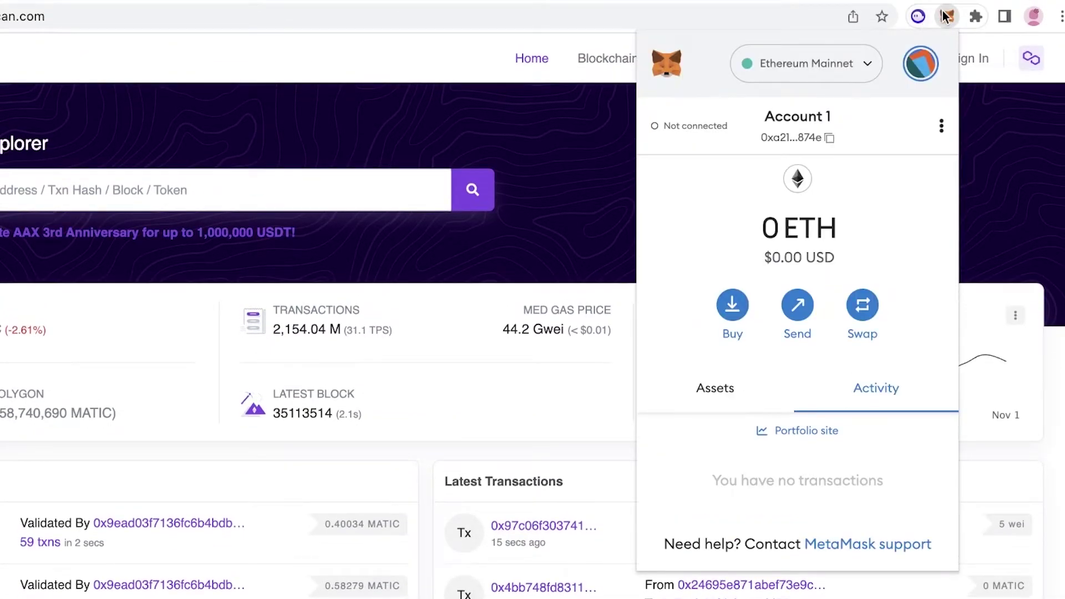
{"action": "left_click", "coordinate": [941, 126]}
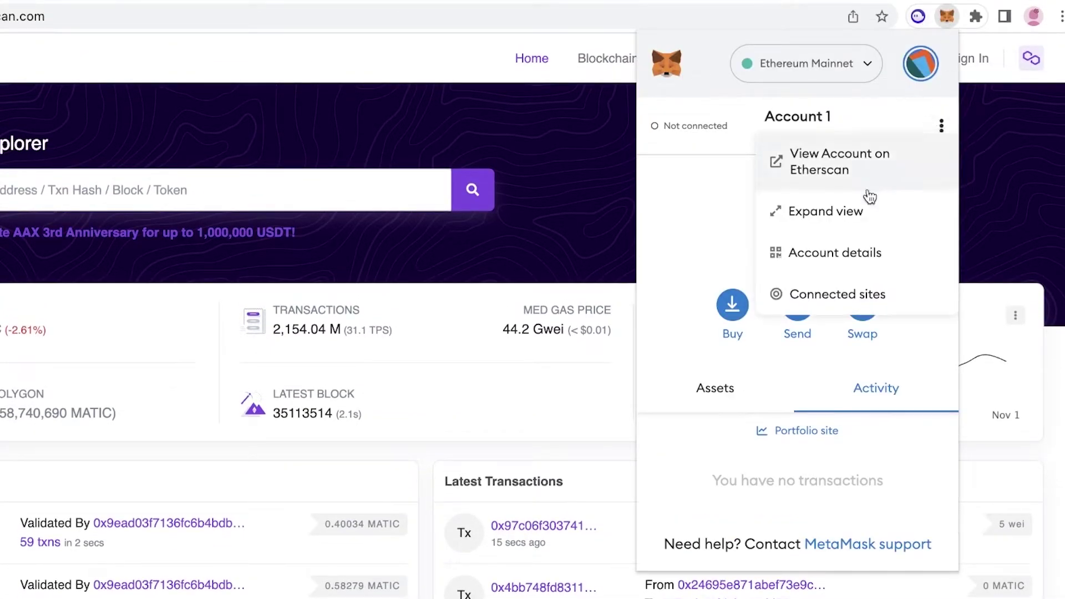
{"action": "left_click", "coordinate": [856, 244]}
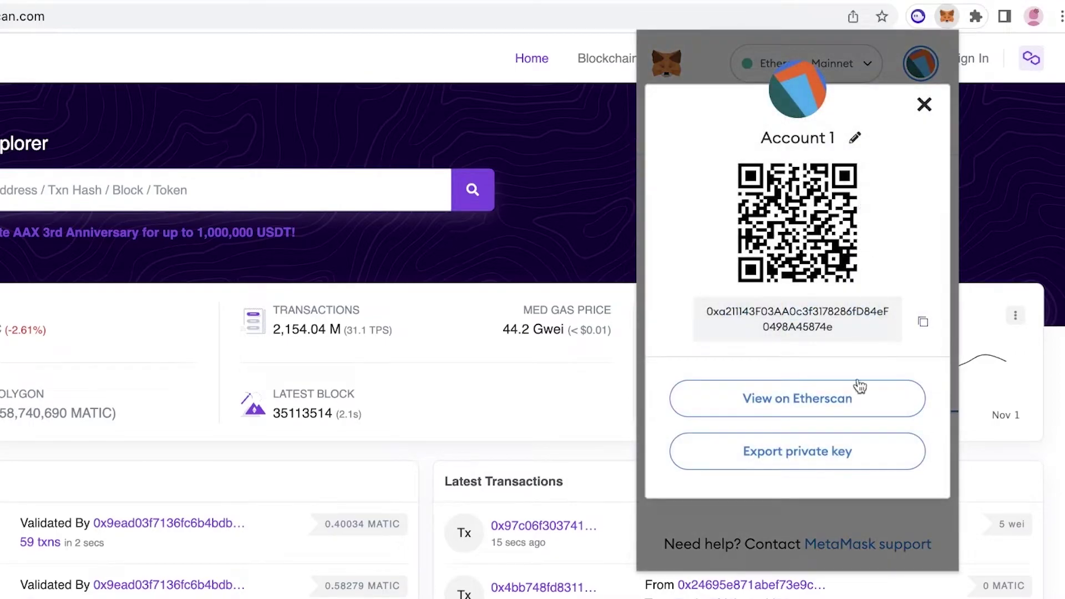
{"action": "left_click", "coordinate": [821, 404]}
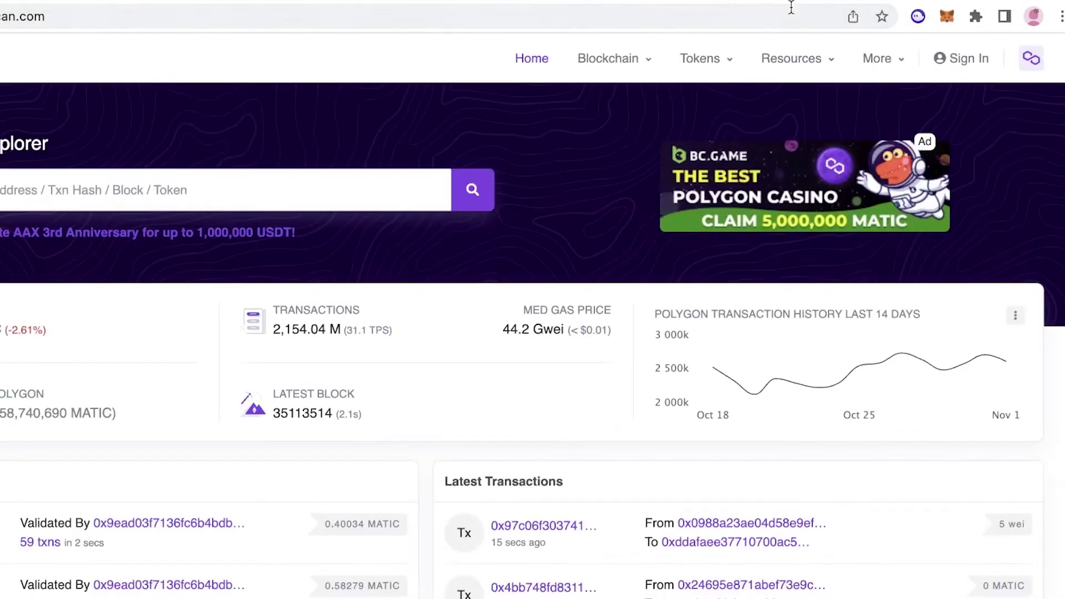
Open MetaMask's networks list showing Ethereum Mainnet, BNB Smart Chain, Arbitrum and Polygon
{"action": "left_click", "coordinate": [955, 18]}
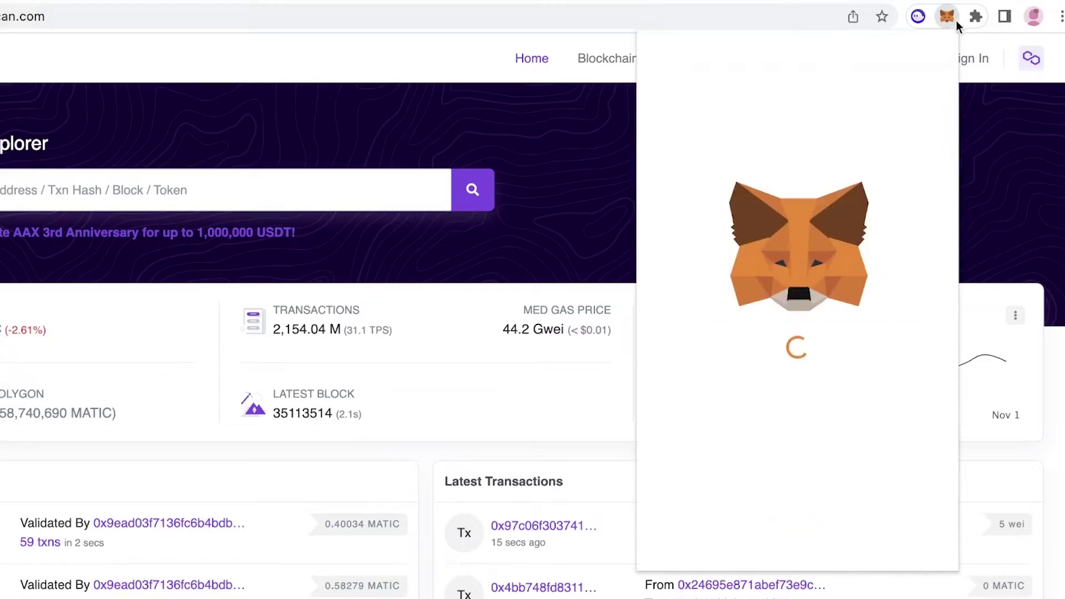
{"action": "left_click", "coordinate": [858, 63]}
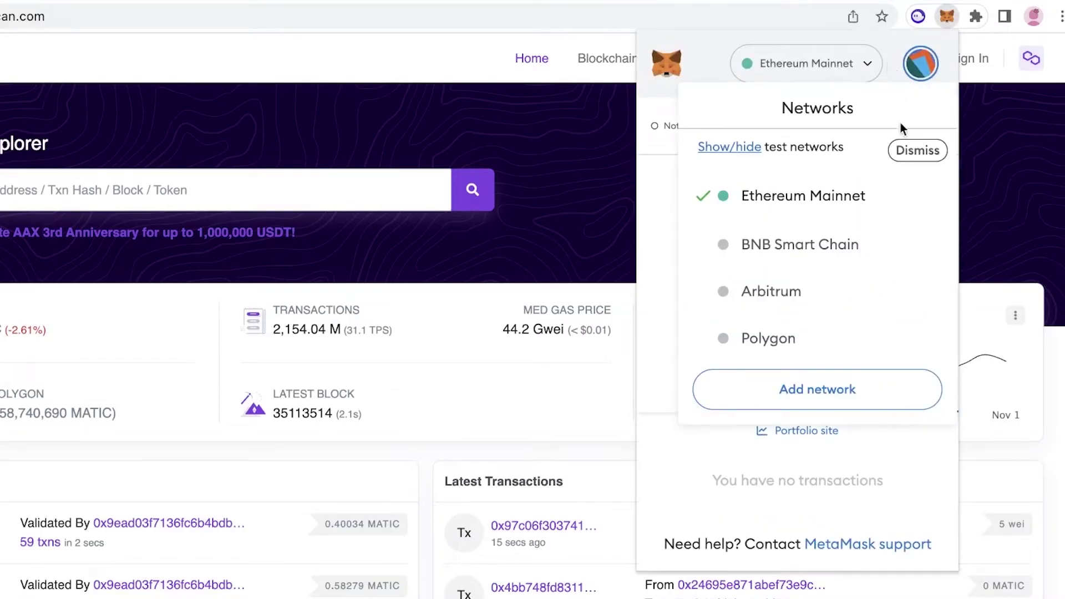
{"action": "left_click", "coordinate": [804, 71]}
{"action": "left_click", "coordinate": [805, 73]}
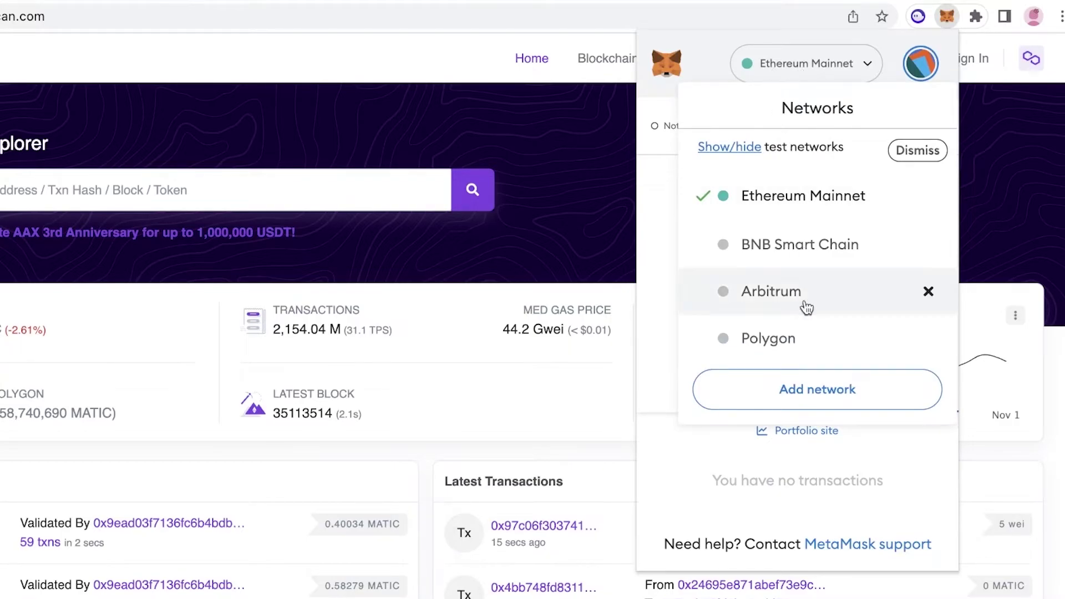
{"action": "mouse_move", "coordinate": [771, 345]}
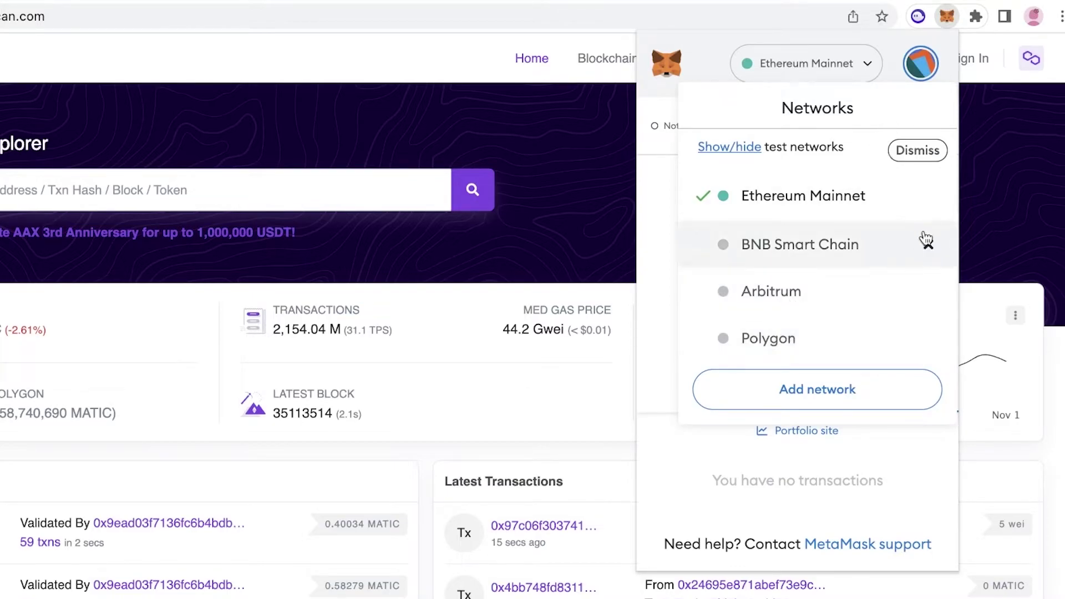
Choose Add network in MetaMask to bring up the empty manual add-network form
{"action": "mouse_move", "coordinate": [765, 296]}
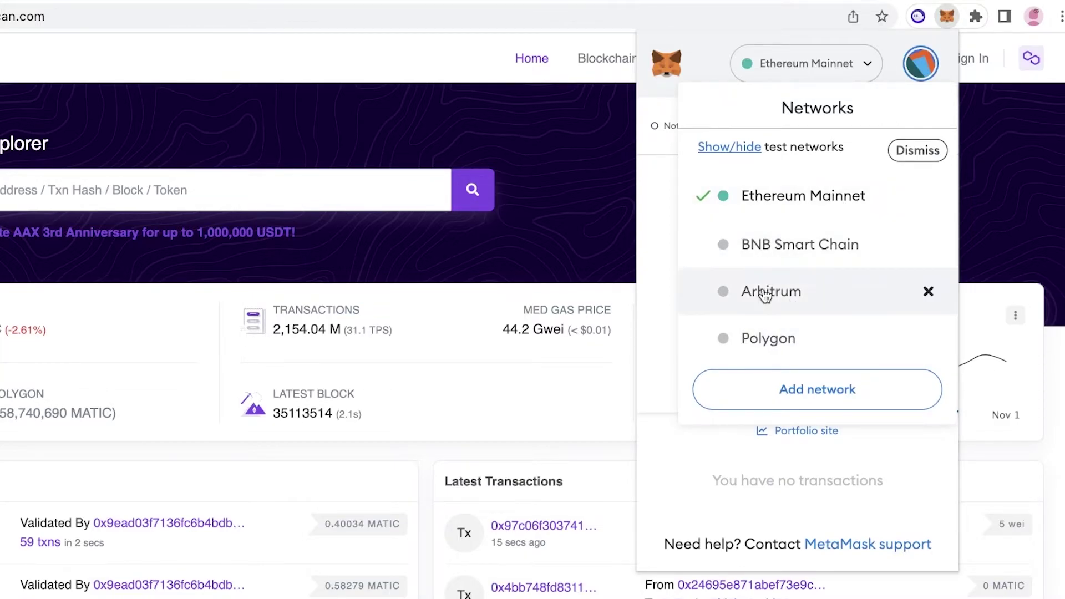
{"action": "left_click", "coordinate": [793, 392]}
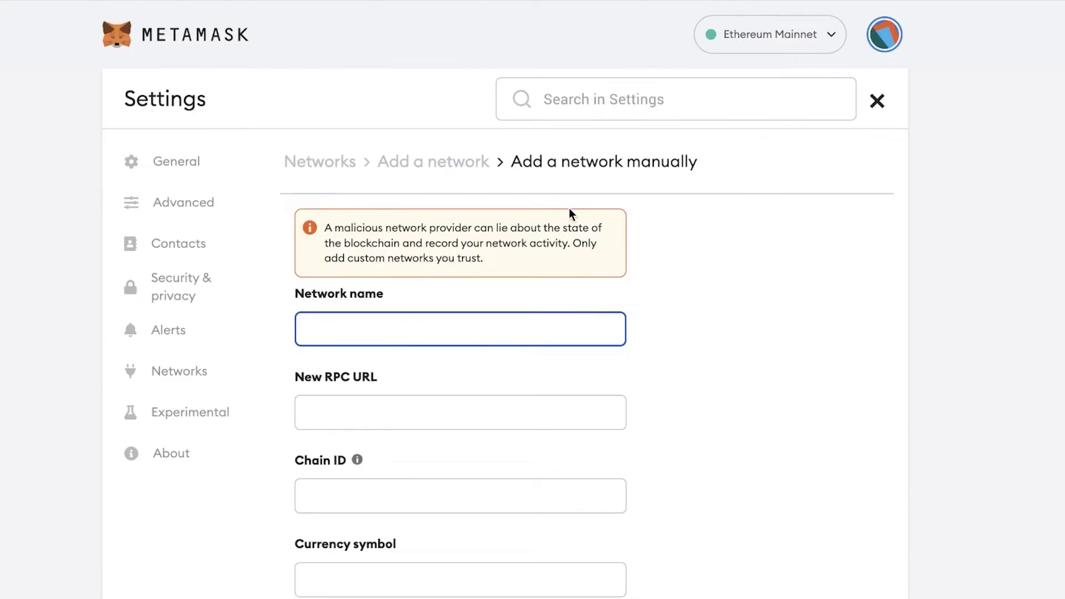
{"action": "scroll", "coordinate": [569, 208], "scroll_direction": "down", "scroll_amount": 3}
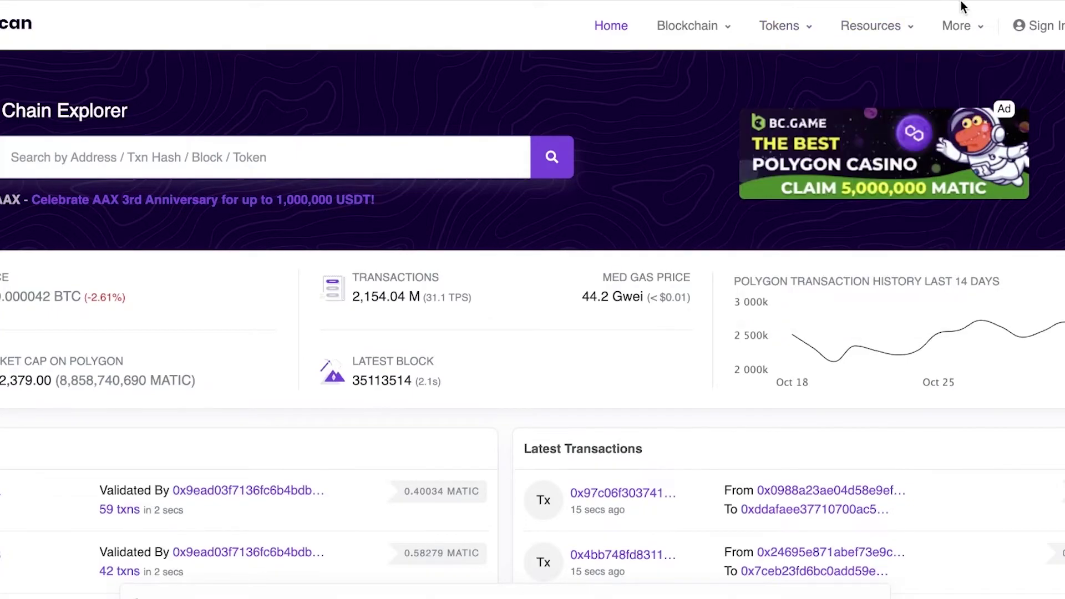
{"action": "mouse_move", "coordinate": [997, 32]}
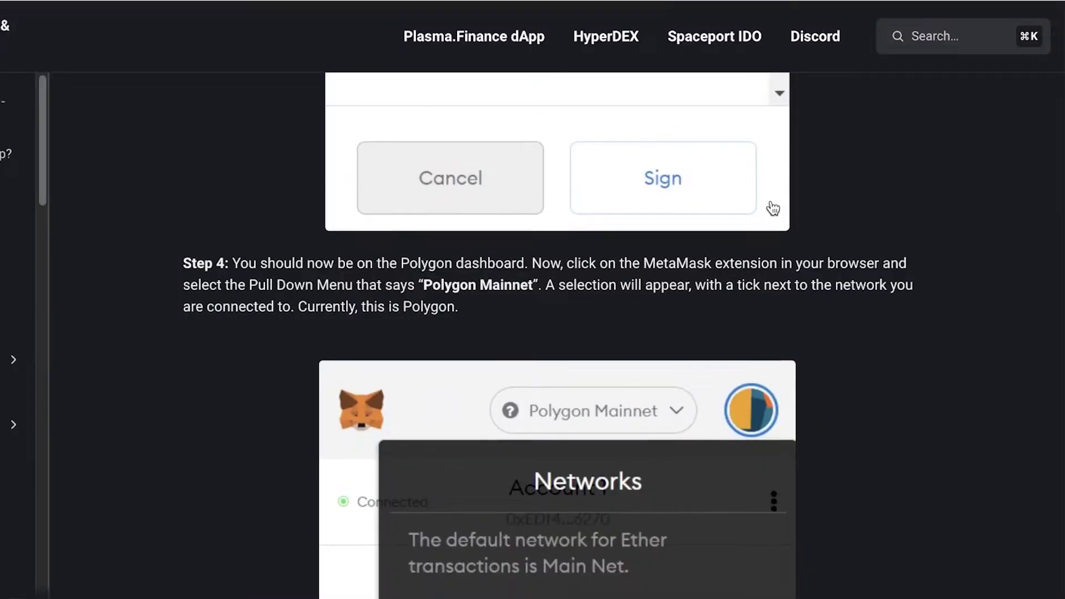
Scroll the Plasma Finance tutorial to the Option 2 ChainList instructions
{"action": "scroll", "coordinate": [770, 209], "scroll_direction": "down", "scroll_amount": 10}
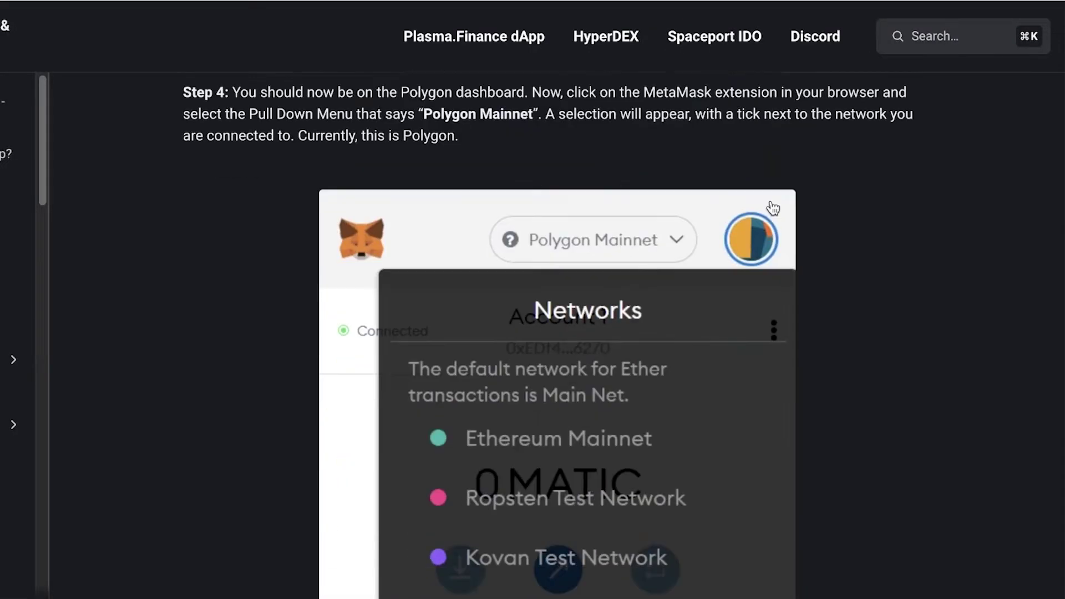
{"action": "scroll", "coordinate": [770, 209], "scroll_direction": "down", "scroll_amount": 20}
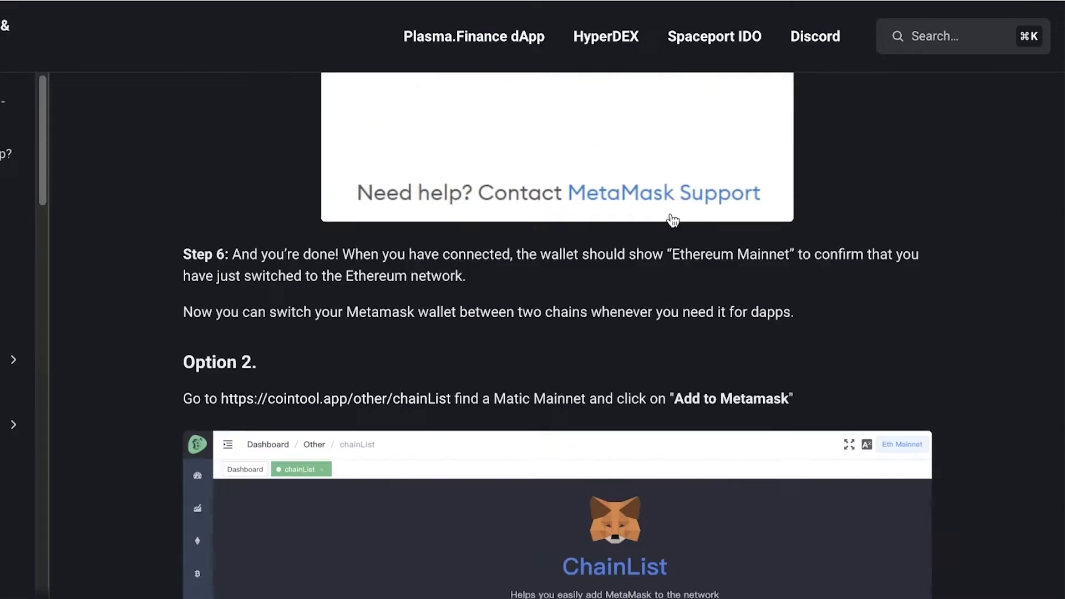
{"action": "scroll", "coordinate": [698, 227], "scroll_direction": "down", "scroll_amount": 3}
{"action": "scroll", "coordinate": [620, 199], "scroll_direction": "up", "scroll_amount": 6}
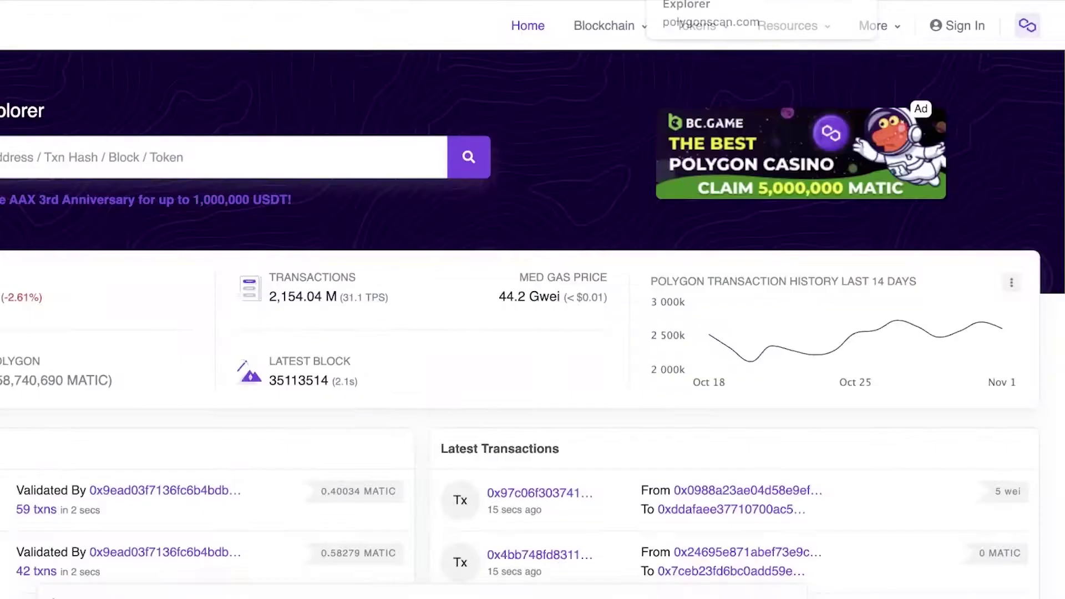
Go to Polygonscan's sign-in page and bring up the MetaMask wallet popup
{"action": "mouse_move", "coordinate": [796, 31]}
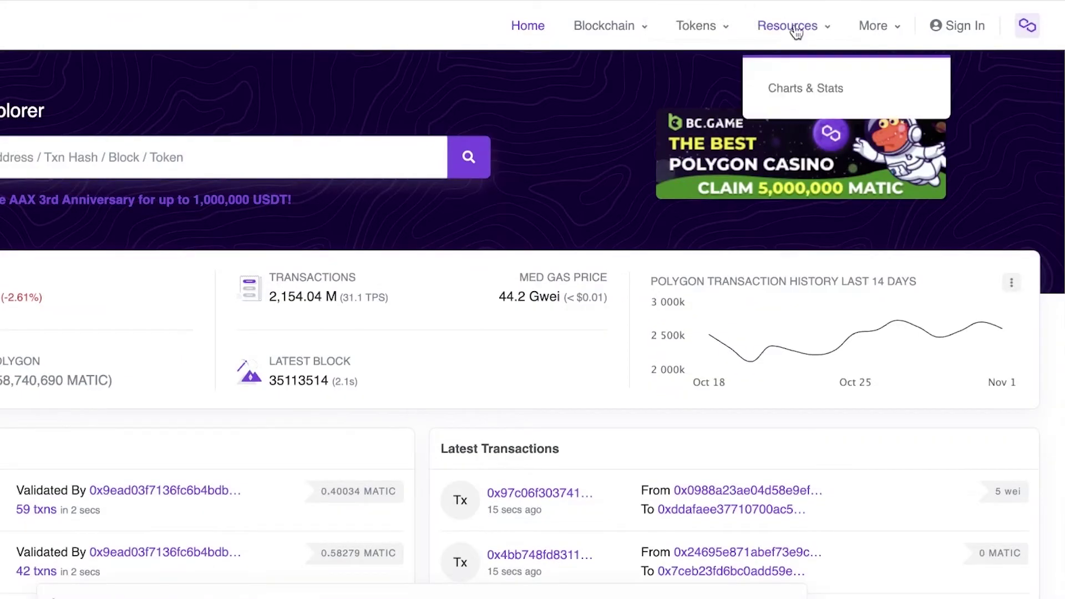
{"action": "left_click", "coordinate": [953, 24]}
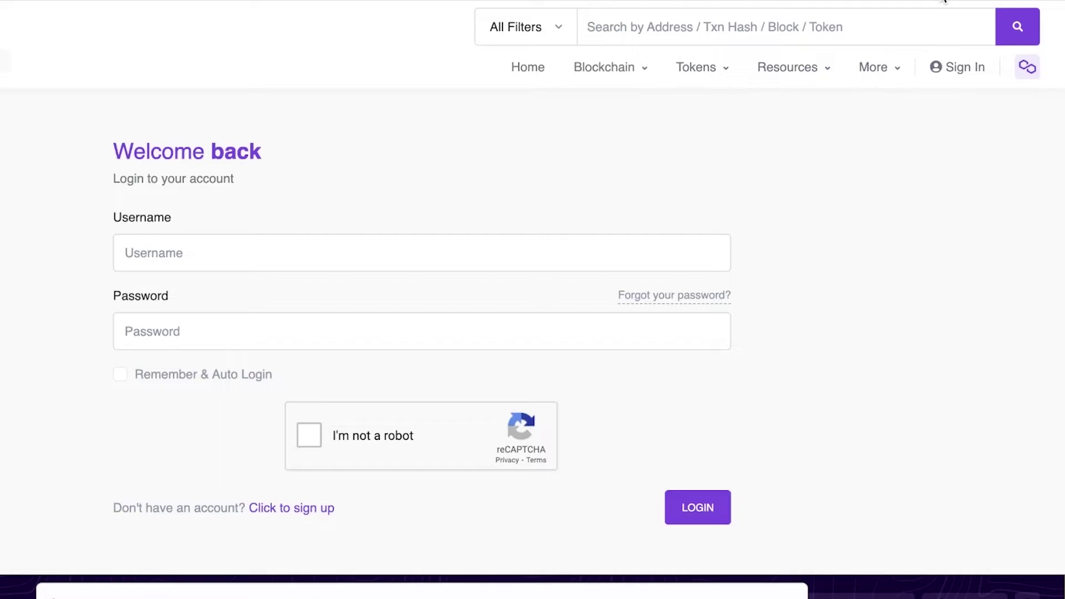
{"action": "left_click", "coordinate": [944, 1]}
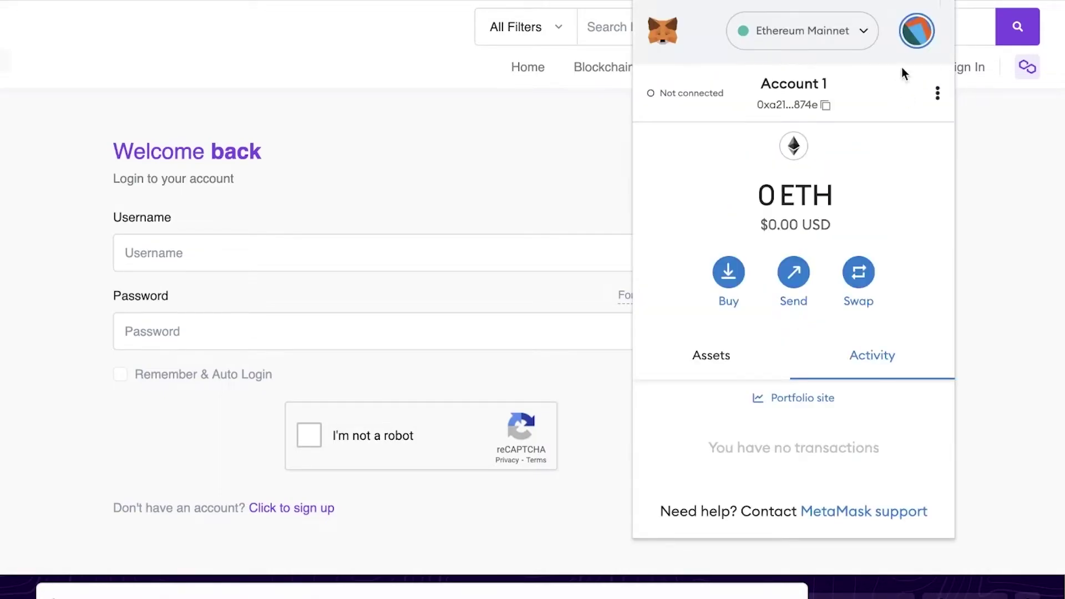
Copy 'Polygon Mainnet' from the guide into MetaMask's Add Network name field
{"action": "left_click", "coordinate": [859, 31]}
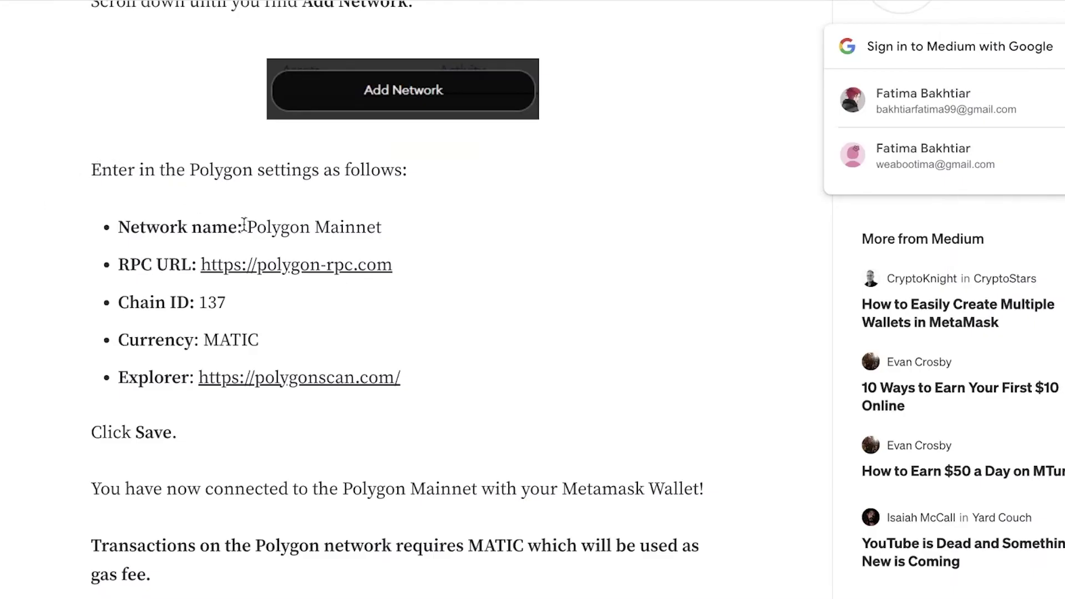
{"action": "left_click_drag", "start_coordinate": [248, 227], "coordinate": [375, 228]}
{"action": "left_click", "coordinate": [361, 233]}
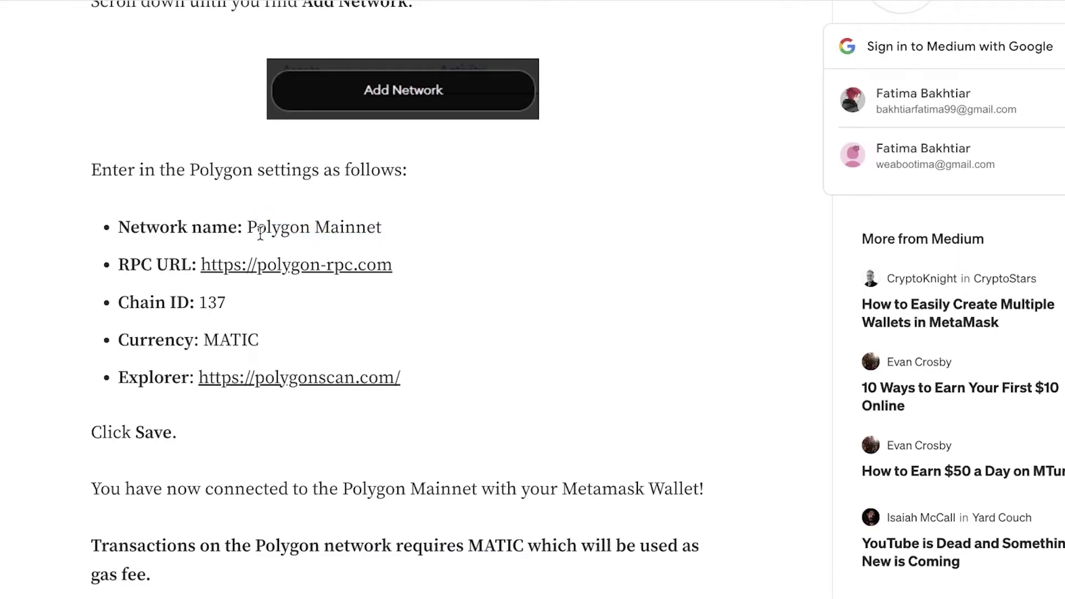
{"action": "left_click_drag", "start_coordinate": [251, 227], "coordinate": [382, 232]}
{"action": "left_click", "coordinate": [382, 231]}
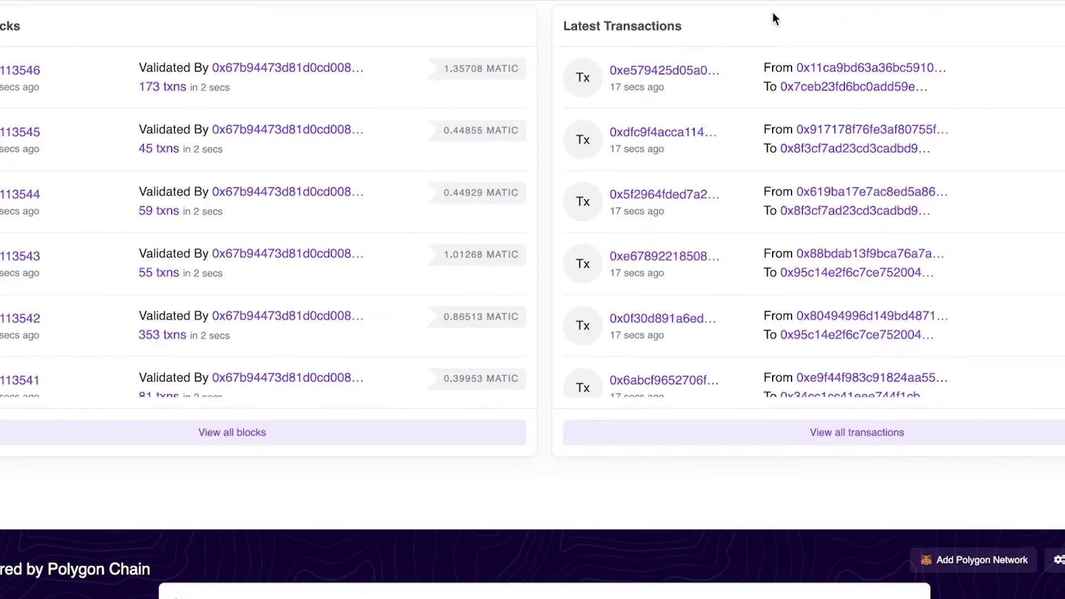
{"action": "scroll", "coordinate": [773, 19], "scroll_direction": "up", "scroll_amount": 8}
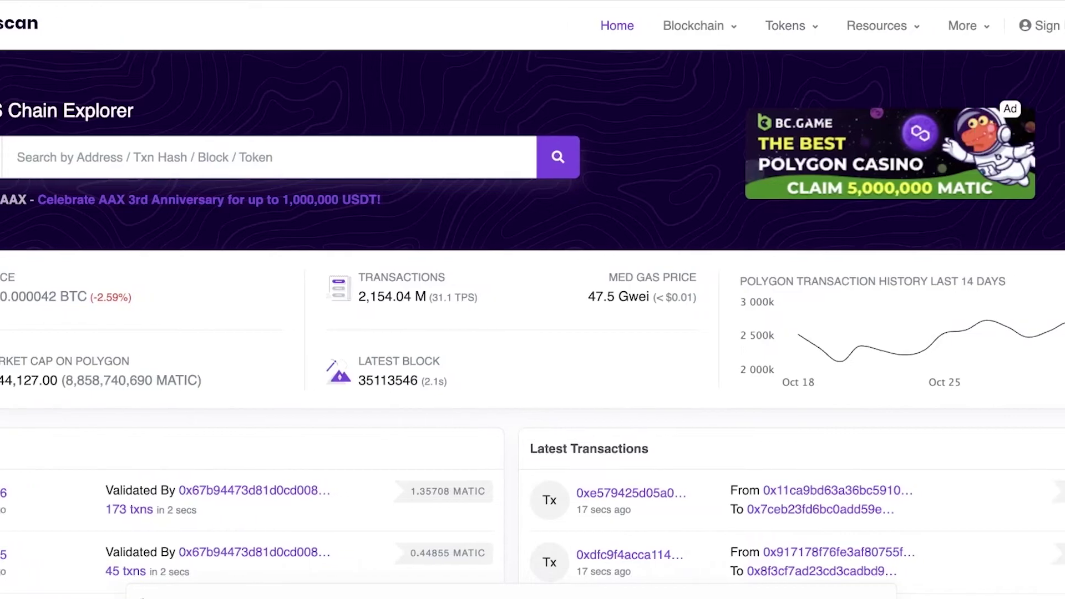
{"action": "mouse_move", "coordinate": [1025, 24]}
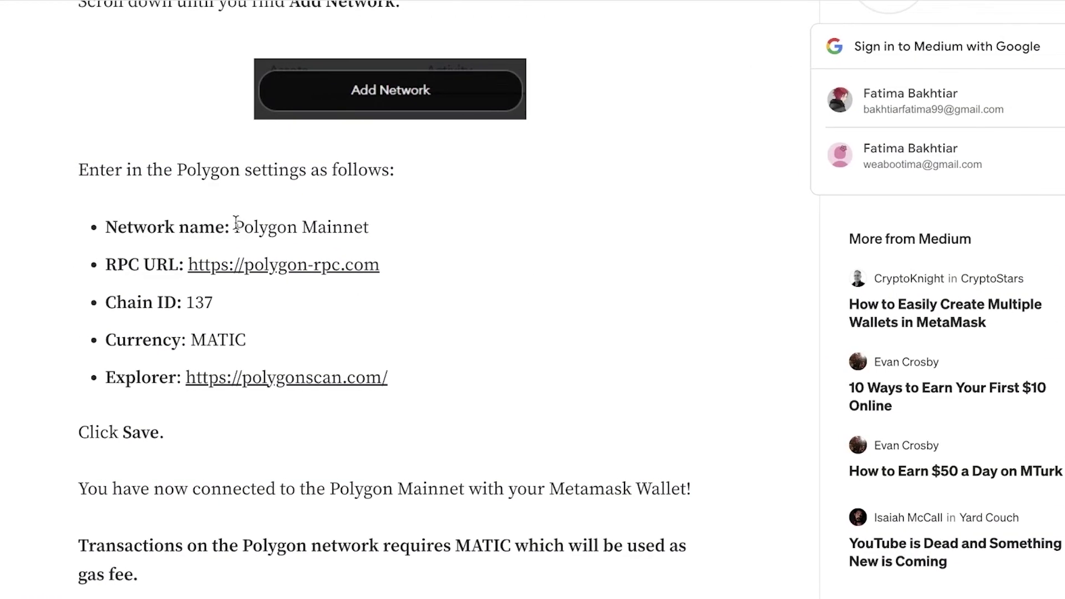
{"action": "left_click_drag", "start_coordinate": [234, 227], "coordinate": [402, 231]}
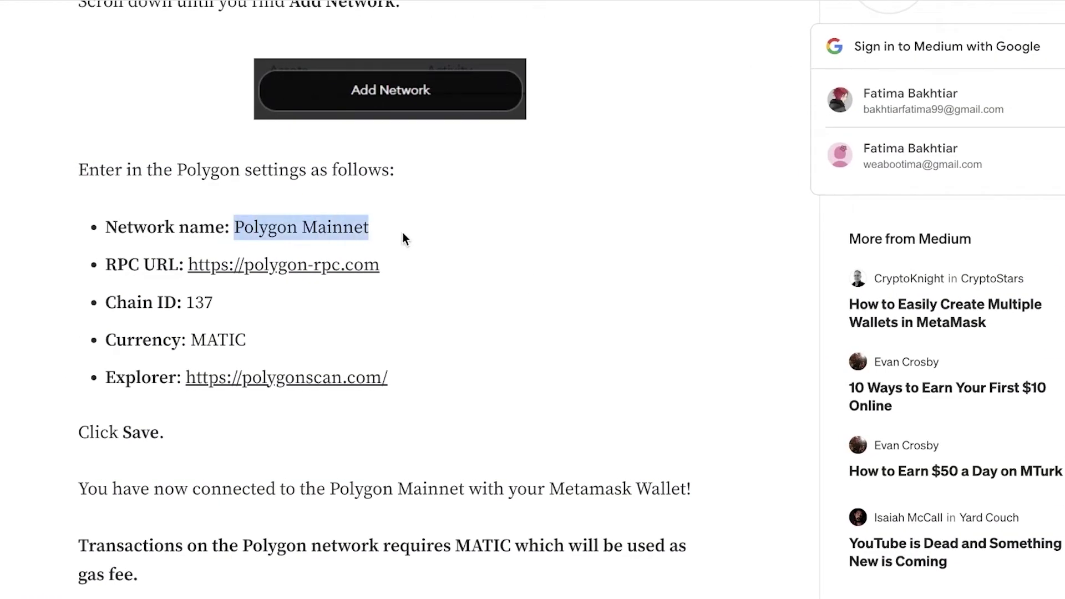
{"action": "right_click", "coordinate": [305, 222]}
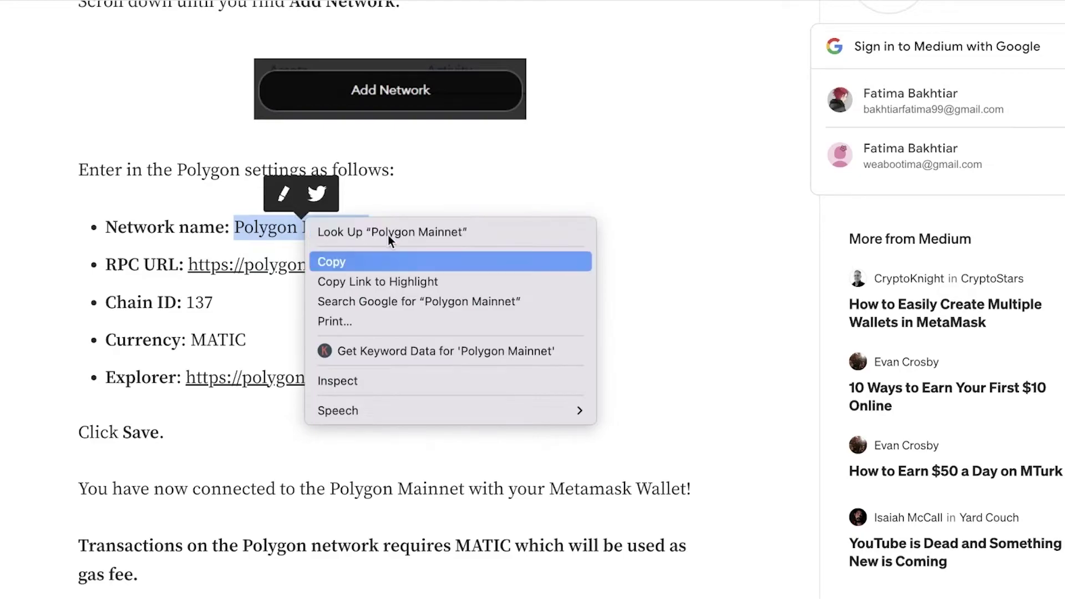
{"action": "left_click", "coordinate": [332, 262]}
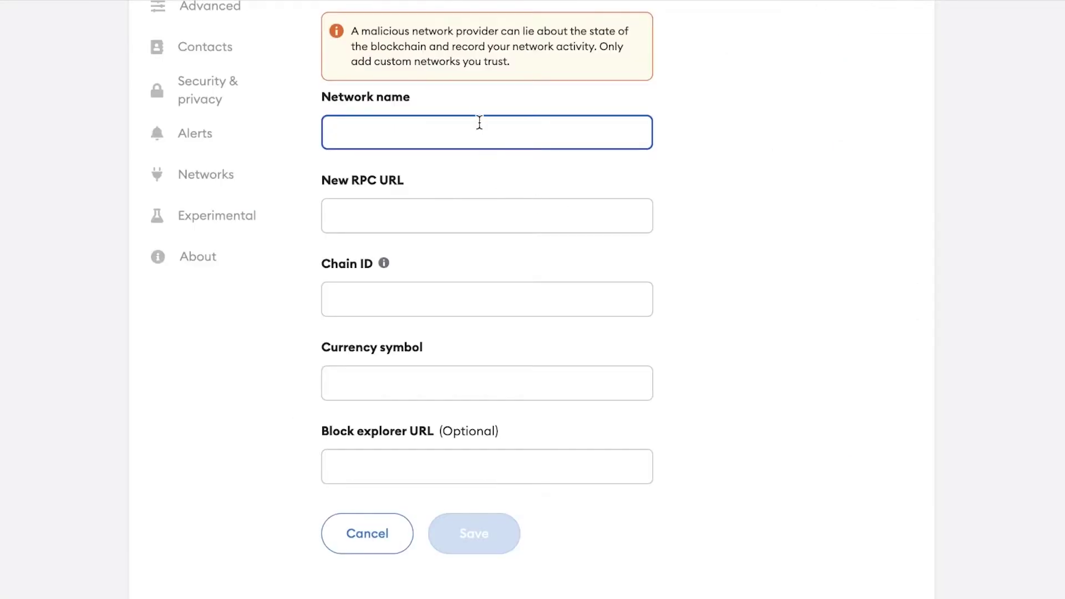
{"action": "right_click", "coordinate": [479, 123]}
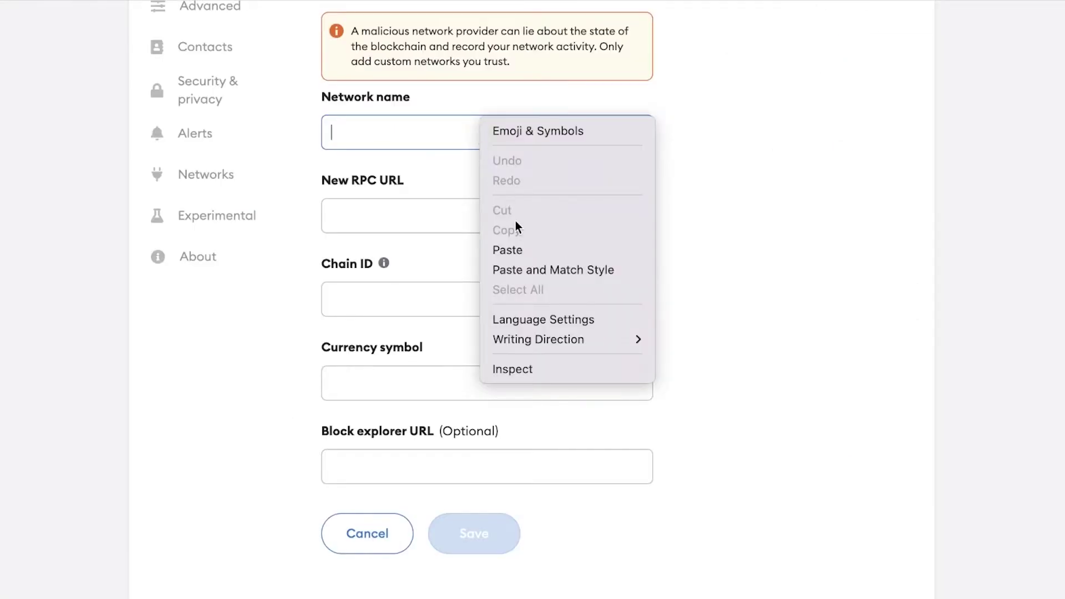
{"action": "left_click", "coordinate": [520, 247]}
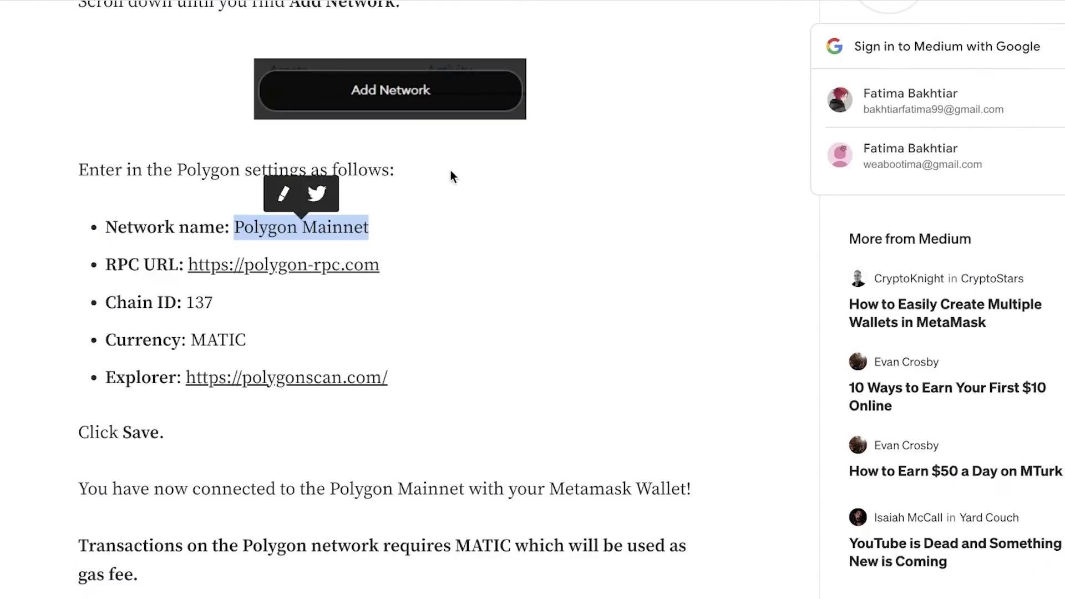
Copy the RPC URL and chain ID 137 from the guide into their MetaMask fields
{"action": "right_click", "coordinate": [220, 264]}
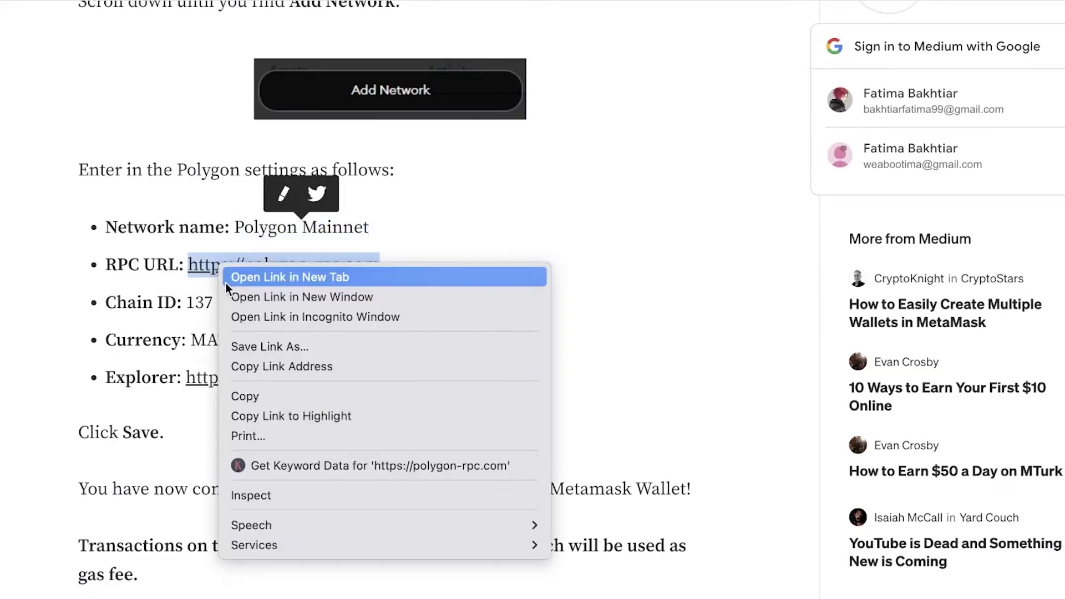
{"action": "left_click", "coordinate": [274, 395]}
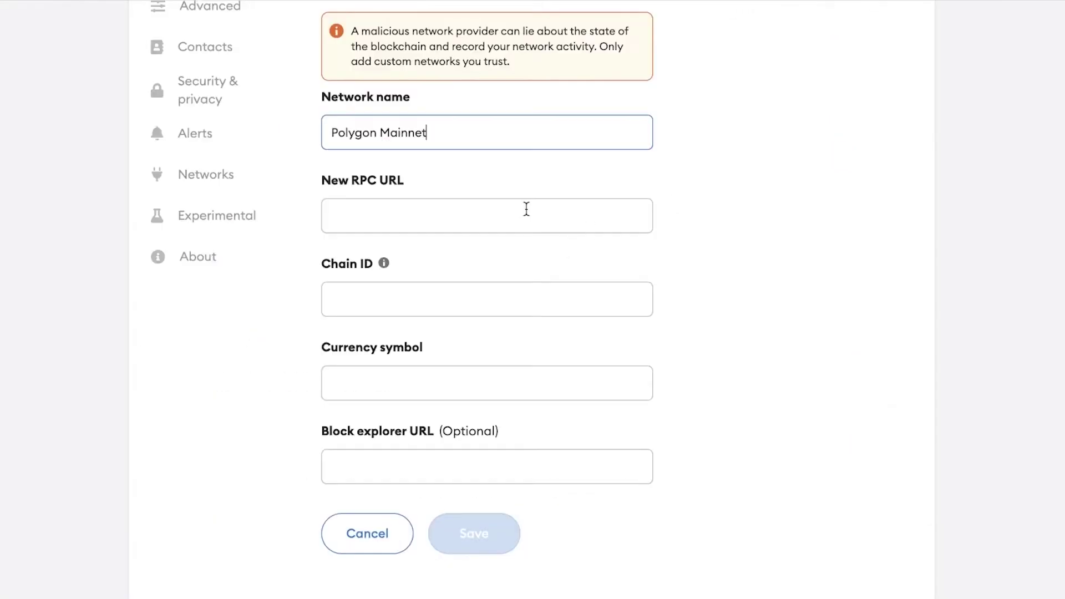
{"action": "right_click", "coordinate": [421, 215]}
{"action": "left_click", "coordinate": [449, 343]}
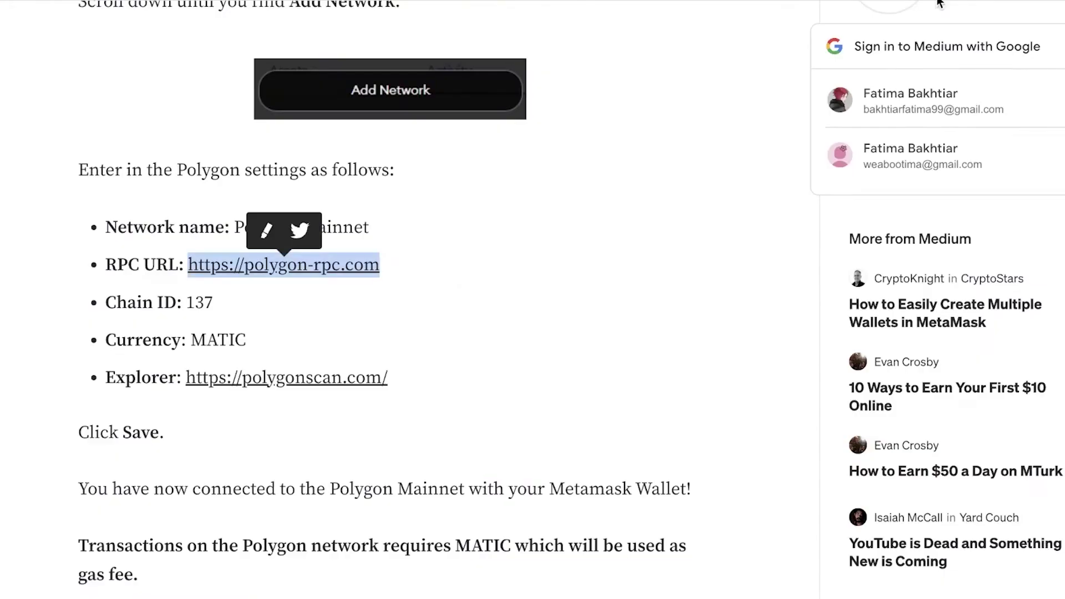
{"action": "double_click", "coordinate": [195, 303]}
{"action": "right_click", "coordinate": [194, 303]}
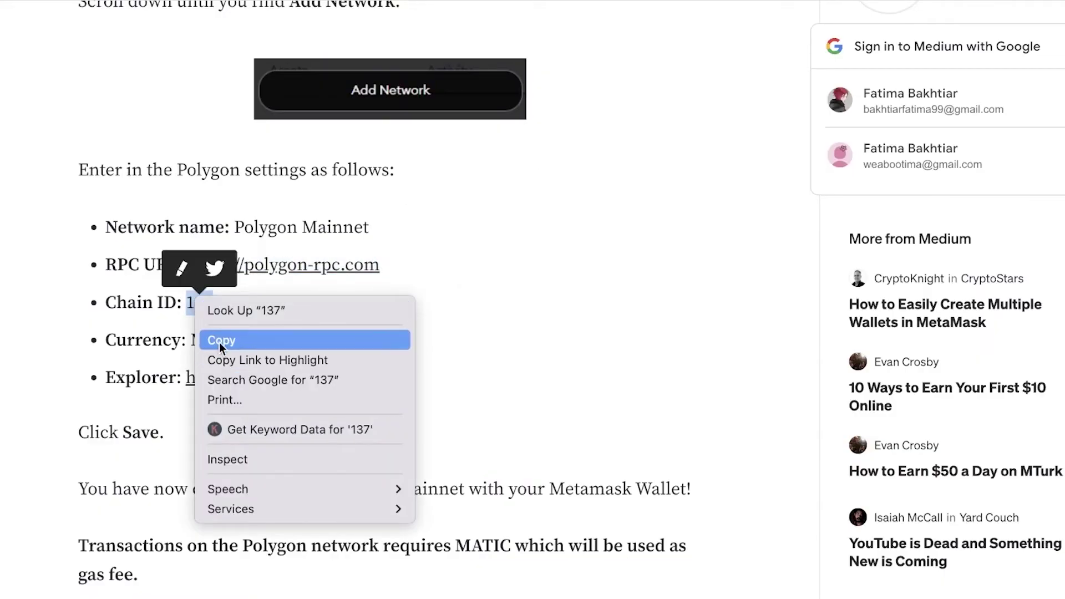
{"action": "left_click", "coordinate": [219, 342]}
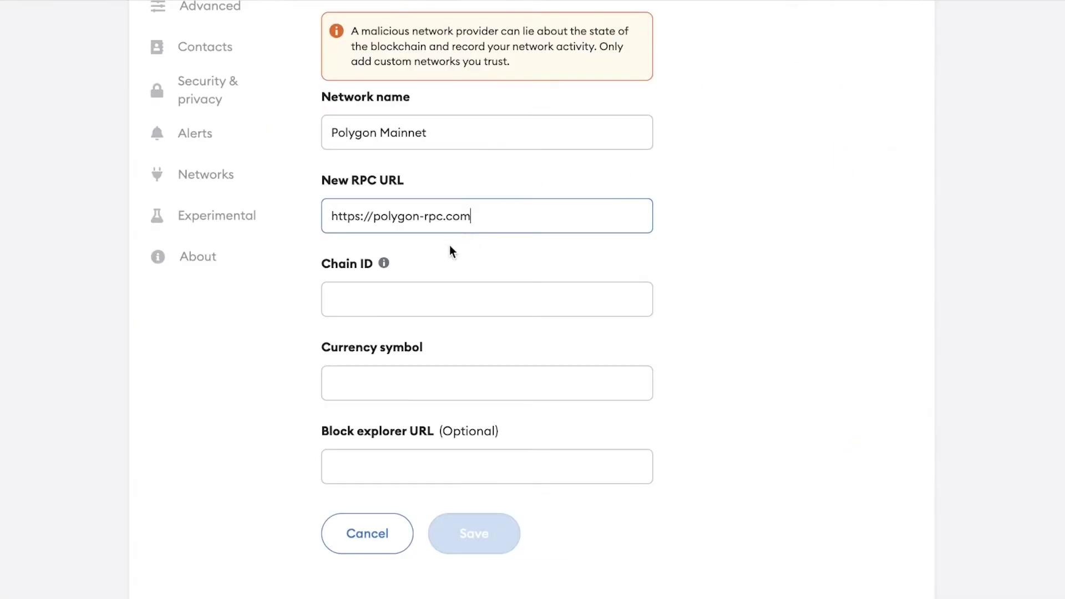
{"action": "right_click", "coordinate": [342, 311]}
{"action": "left_click", "coordinate": [431, 438]}
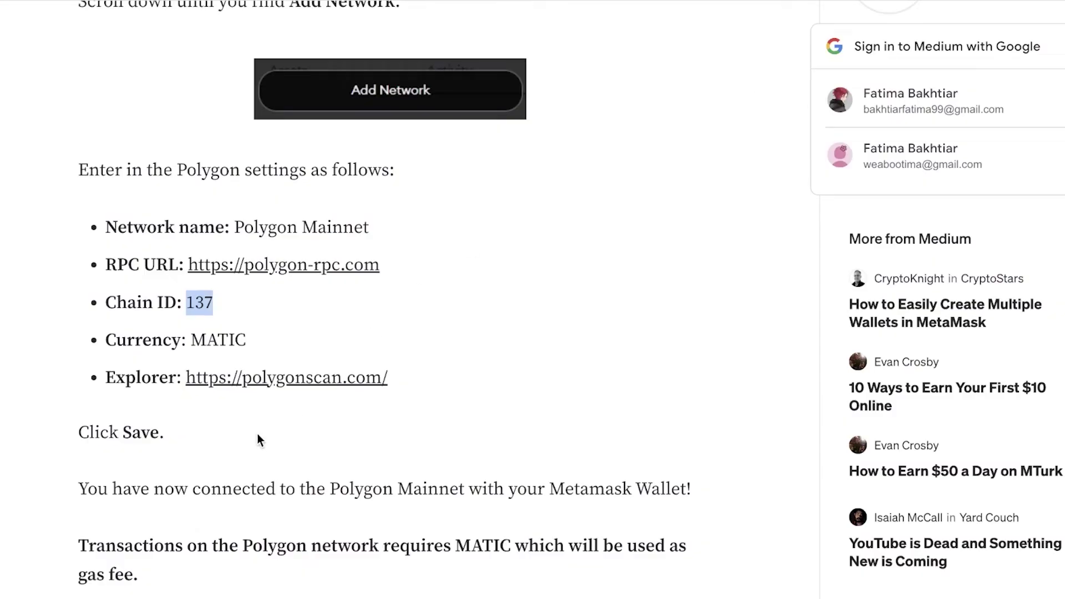
Paste the Polygonscan explorer link into the form and save the Polygon Mainnet network
{"action": "right_click", "coordinate": [278, 374]}
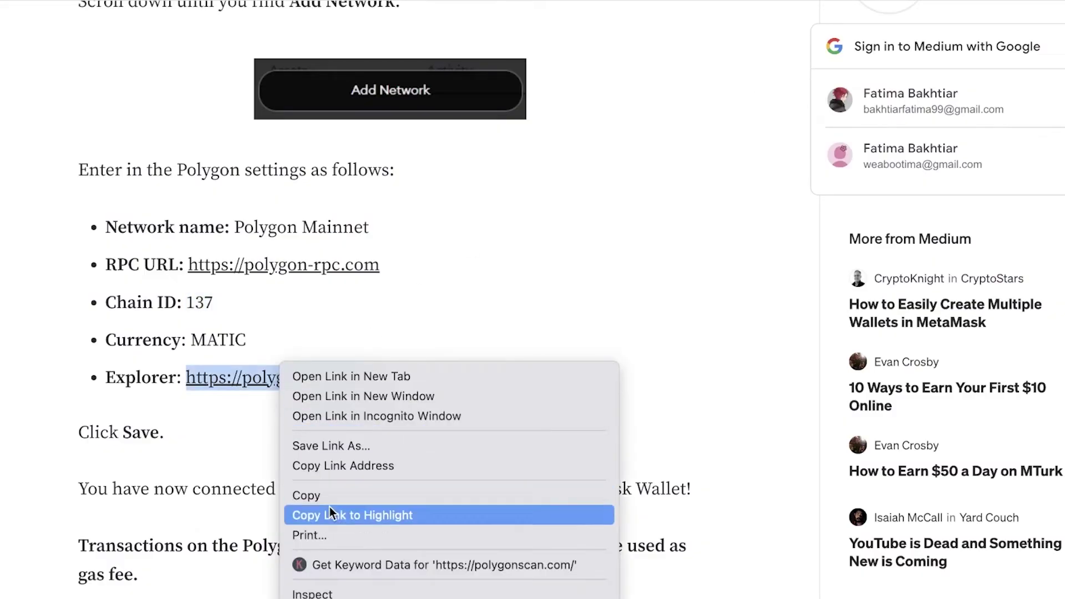
{"action": "left_click", "coordinate": [339, 488]}
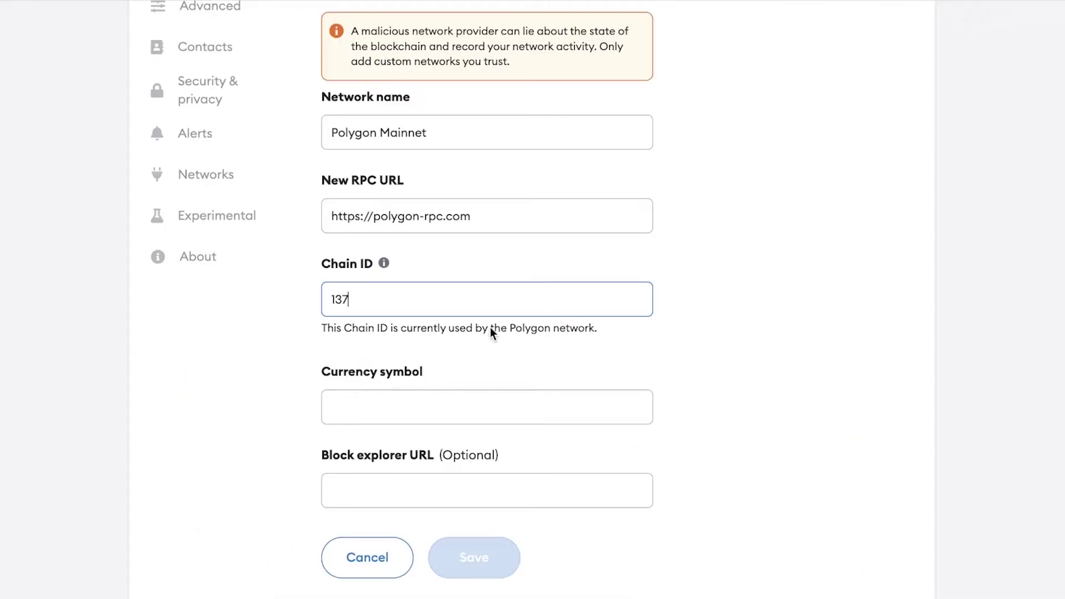
{"action": "left_click", "coordinate": [405, 401]}
{"action": "right_click", "coordinate": [403, 401]}
{"action": "left_click", "coordinate": [459, 524]}
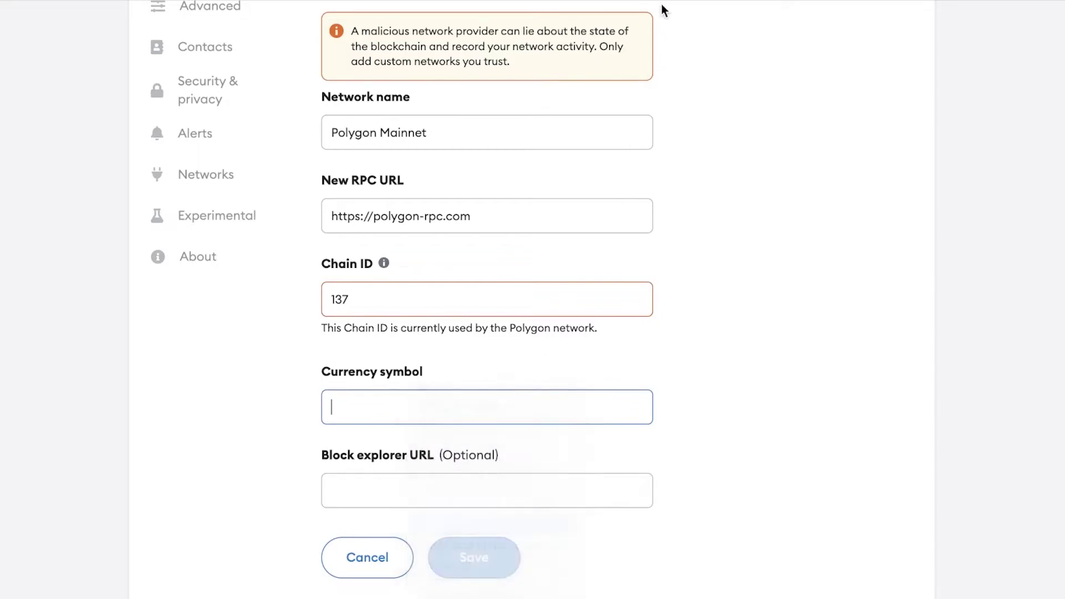
{"action": "key", "text": "ctrl+v"}
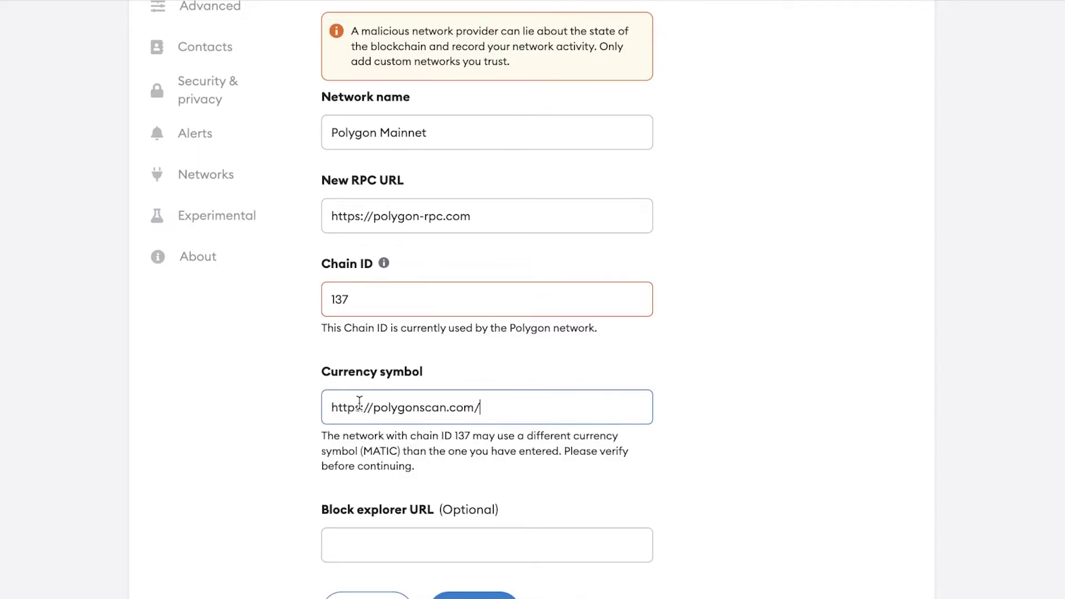
{"action": "scroll", "coordinate": [360, 401], "scroll_direction": "down", "scroll_amount": 1}
{"action": "left_click", "coordinate": [473, 582]}
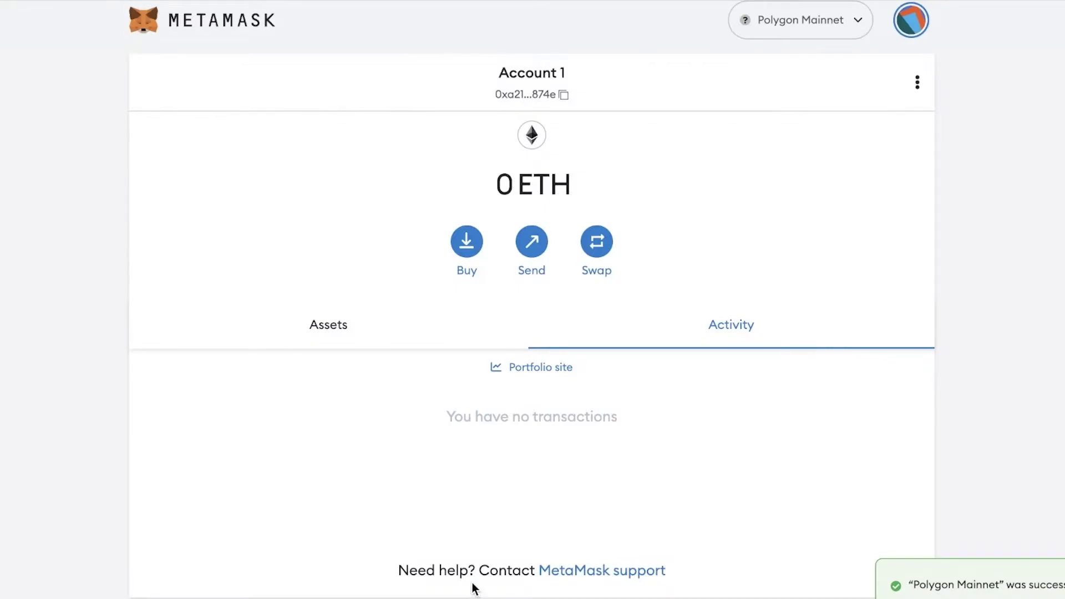
Confirm Polygon Mainnet is ticked in MetaMask's network list, then close the list
{"action": "left_click", "coordinate": [799, 25]}
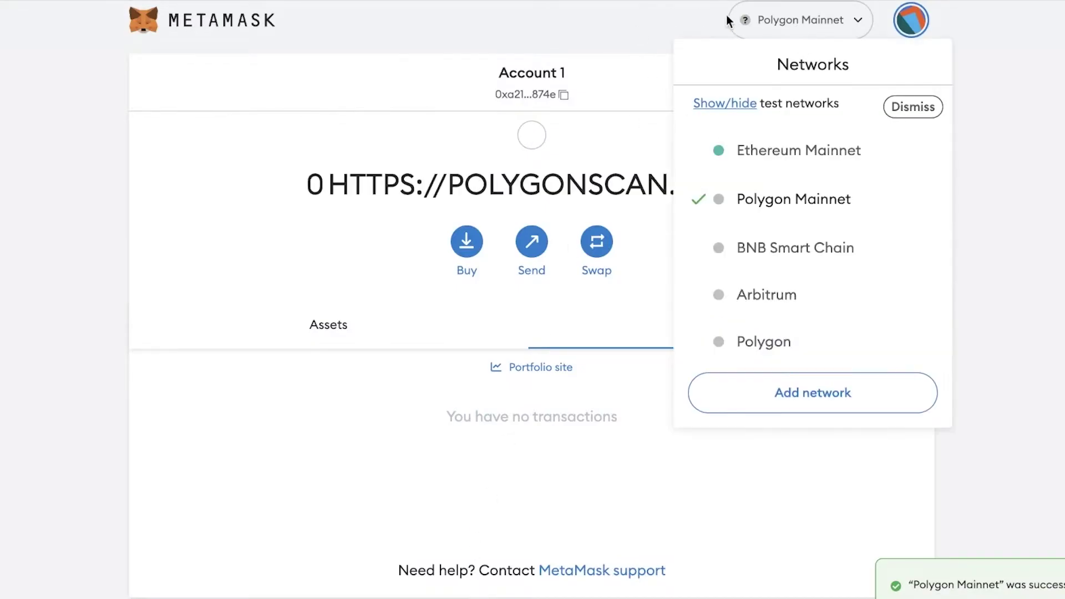
{"action": "left_click", "coordinate": [747, 209]}
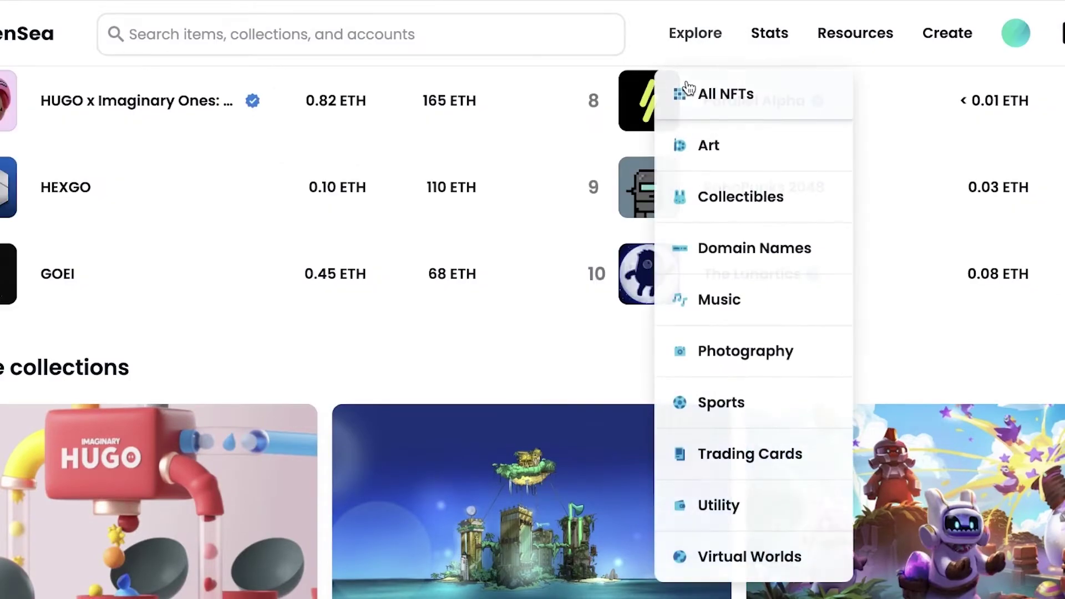
Browse all NFTs and try buying the cart item, finding 0.005 ETH plus gas needed
{"action": "left_click", "coordinate": [689, 87]}
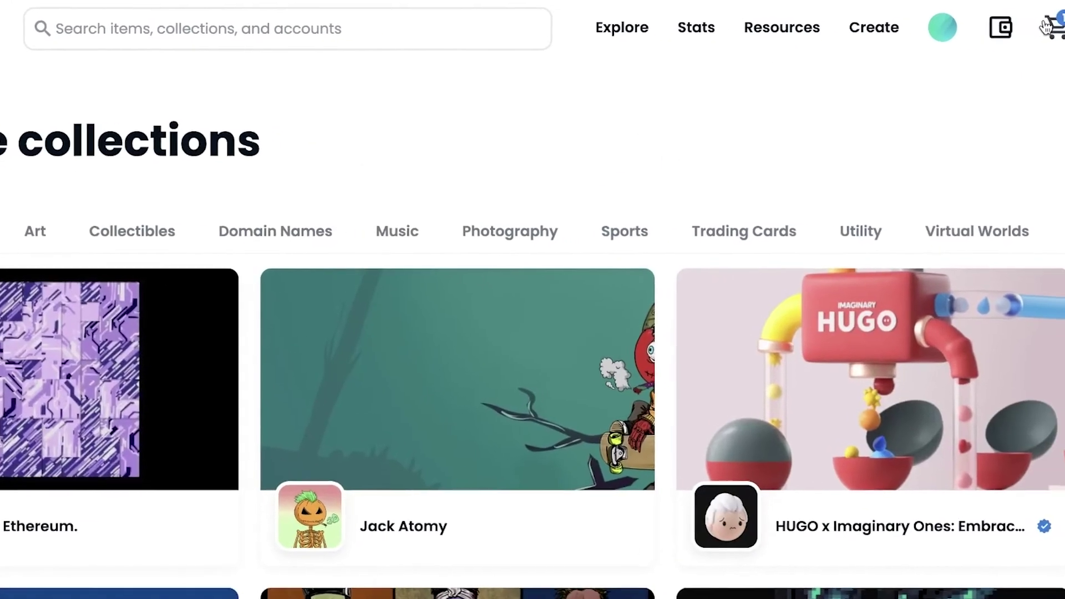
{"action": "left_click", "coordinate": [1036, 21]}
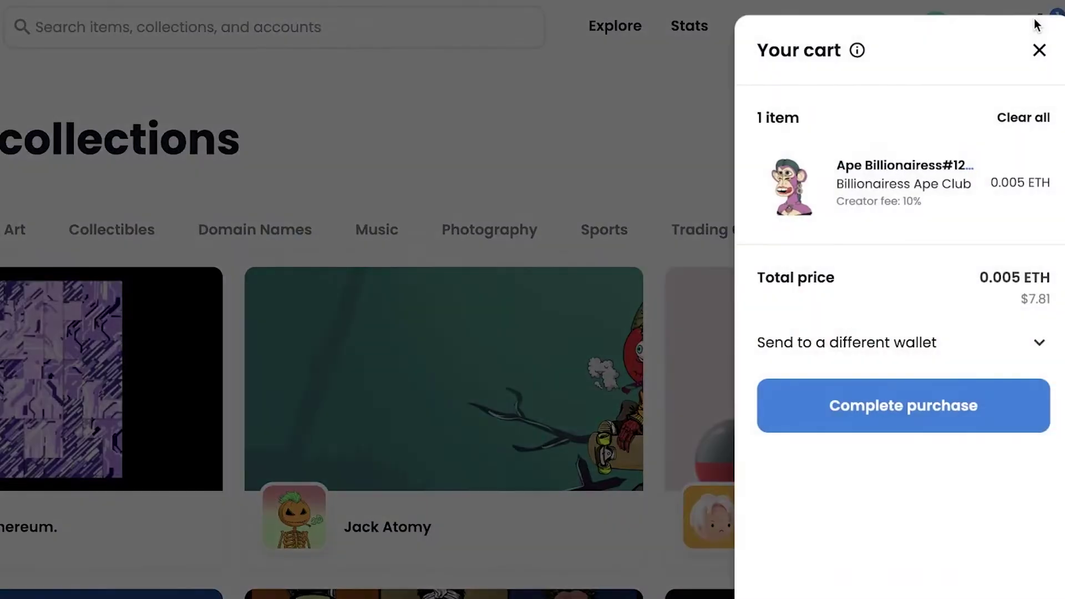
{"action": "left_click", "coordinate": [872, 406]}
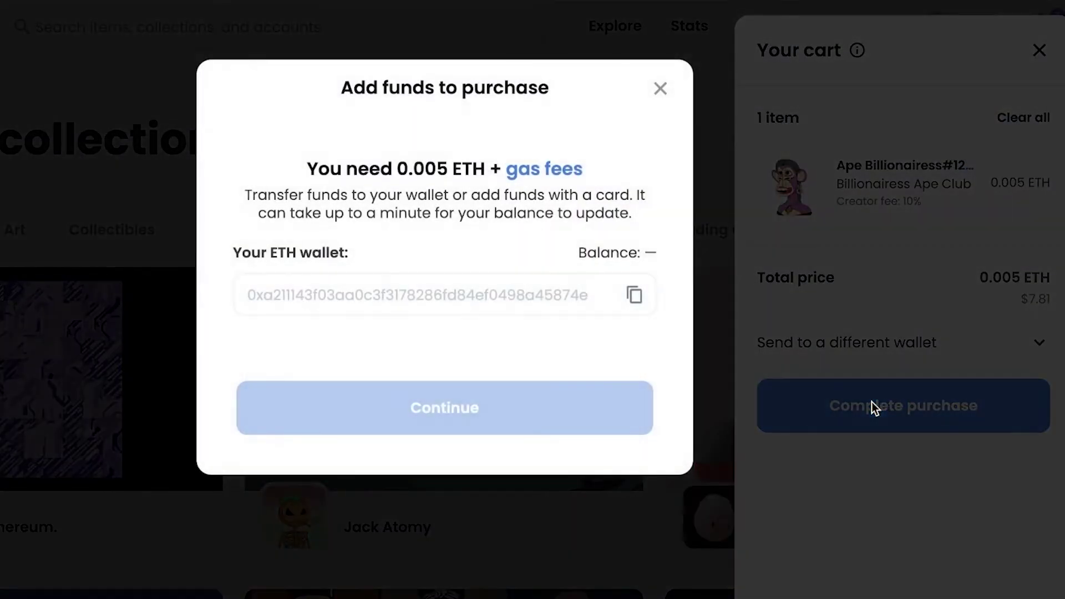
{"action": "triple_click", "coordinate": [359, 164]}
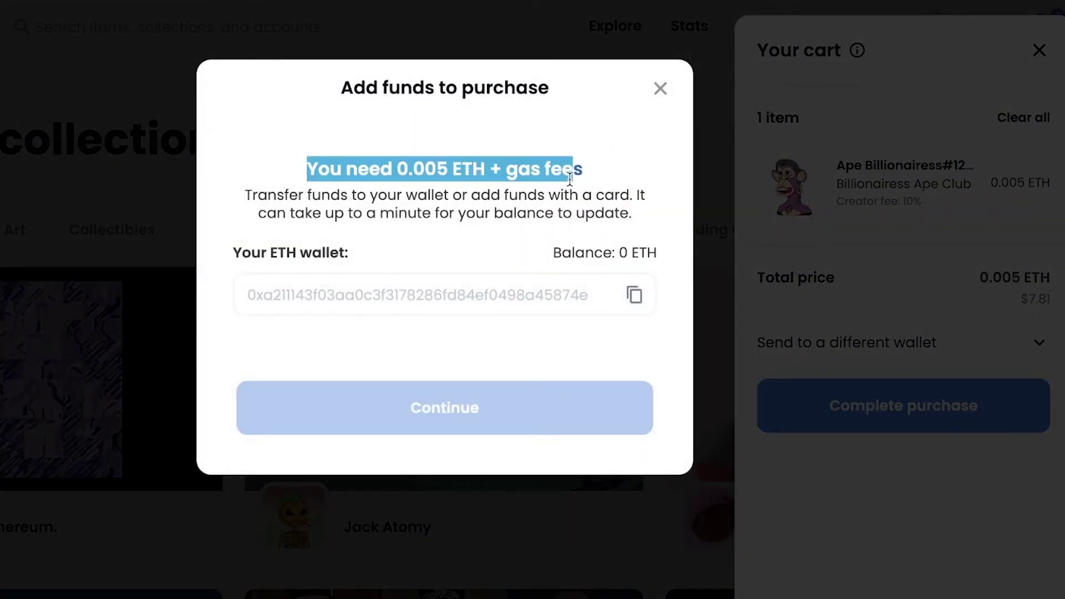
{"action": "left_click", "coordinate": [359, 164]}
{"action": "left_click_drag", "start_coordinate": [335, 171], "coordinate": [516, 161]}
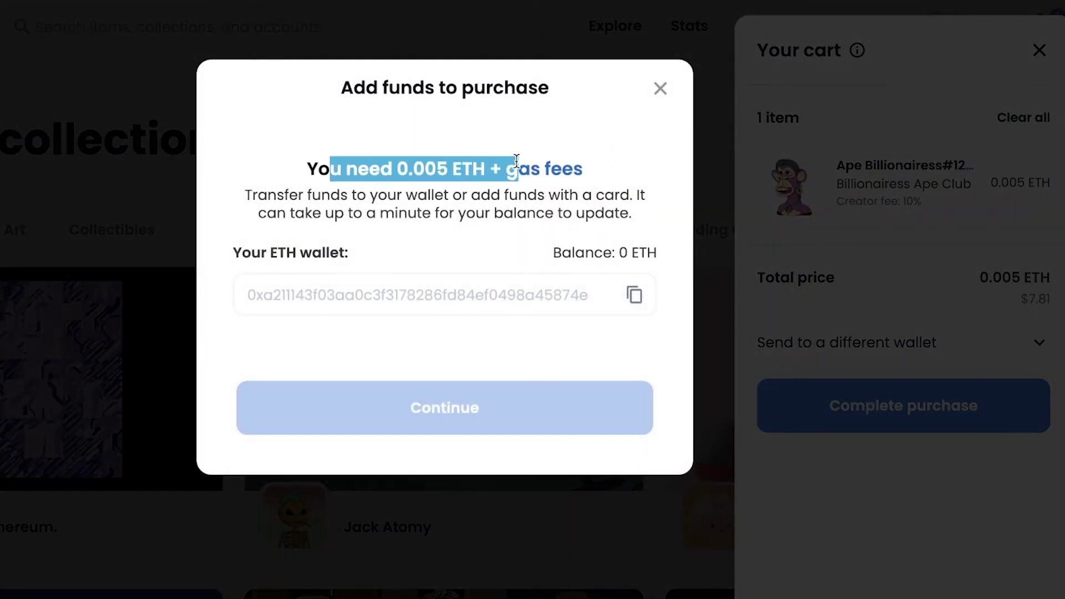
{"action": "left_click", "coordinate": [628, 69]}
{"action": "left_click", "coordinate": [660, 88]}
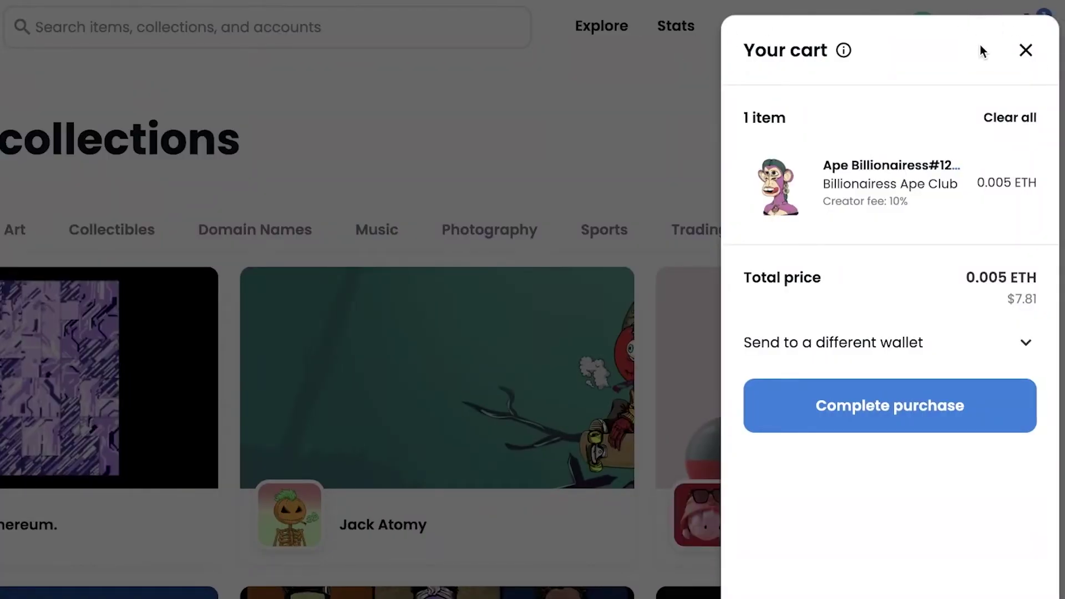
Check the MetaMask wallet balance, then close the wallet popup and the cart
{"action": "left_click", "coordinate": [963, 1]}
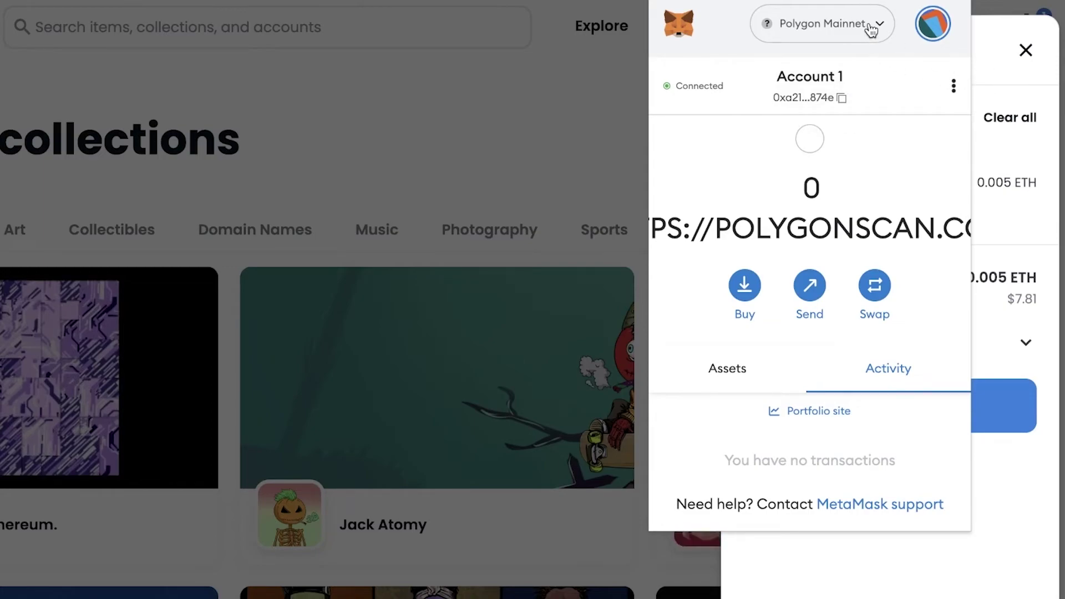
{"action": "left_click", "coordinate": [980, 37]}
{"action": "left_click", "coordinate": [1027, 51]}
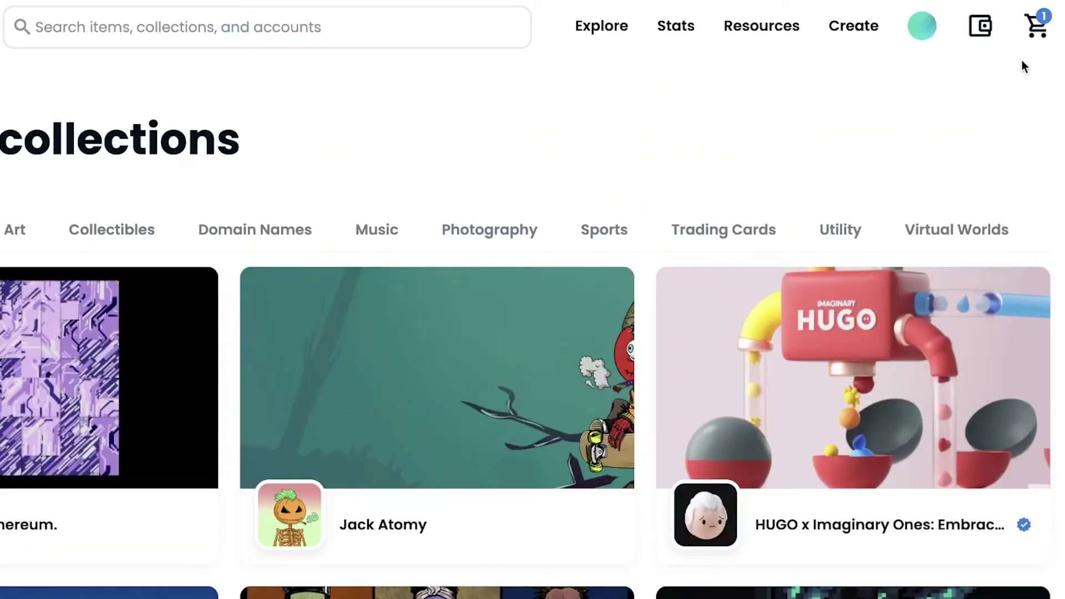
Scroll through the OpenSea pages, then reopen the cart showing Ape Billionairess at 0.005 ETH
{"action": "scroll", "coordinate": [862, 38], "scroll_direction": "down", "scroll_amount": 10}
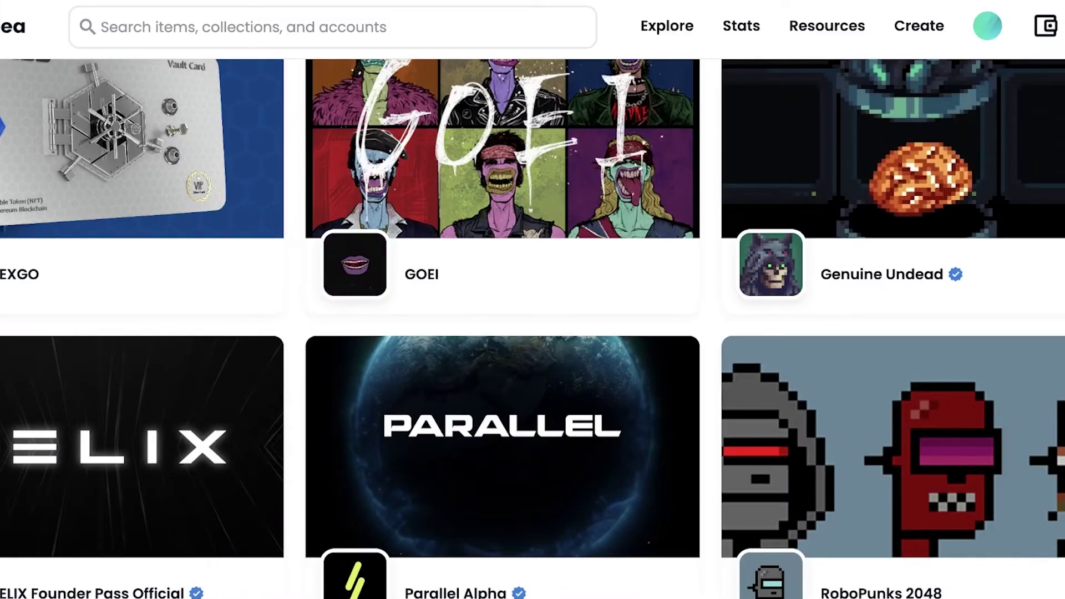
{"action": "scroll", "coordinate": [565, 245], "scroll_direction": "up", "scroll_amount": 5}
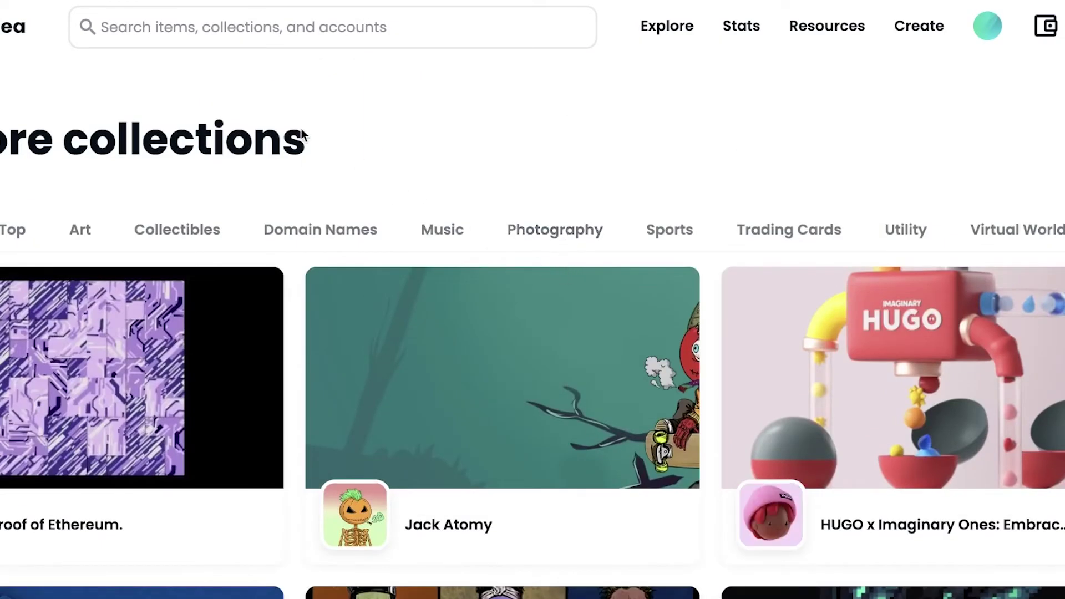
{"action": "scroll", "coordinate": [201, 69], "scroll_direction": "down", "scroll_amount": 1}
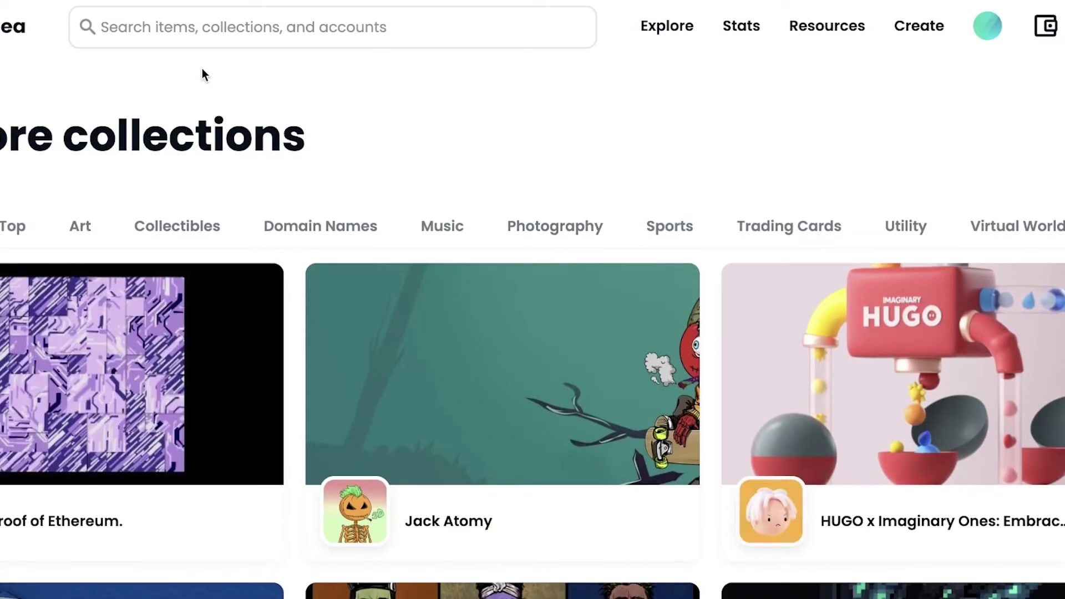
{"action": "scroll", "coordinate": [206, 76], "scroll_direction": "down", "scroll_amount": 3}
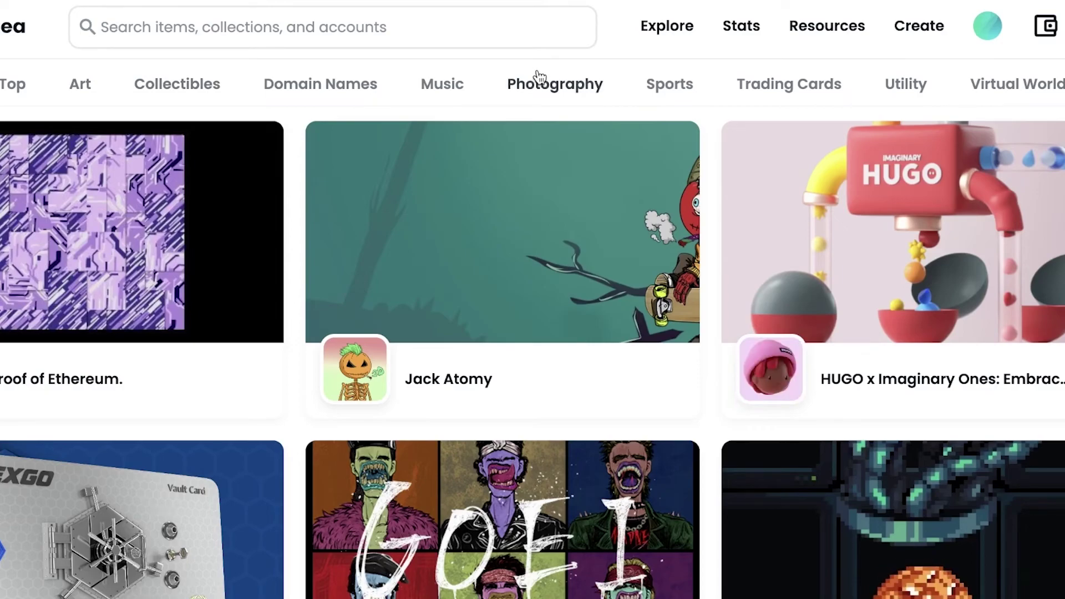
{"action": "scroll", "coordinate": [546, 95], "scroll_direction": "down", "scroll_amount": 3}
{"action": "scroll", "coordinate": [546, 90], "scroll_direction": "down", "scroll_amount": 8}
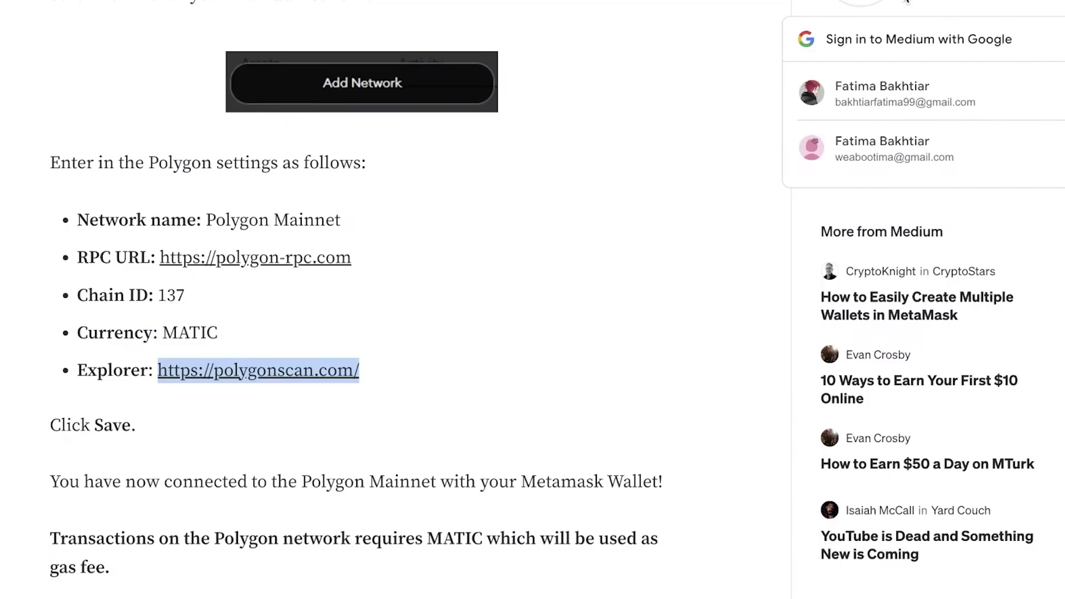
{"action": "scroll", "coordinate": [510, 204], "scroll_direction": "down", "scroll_amount": 5}
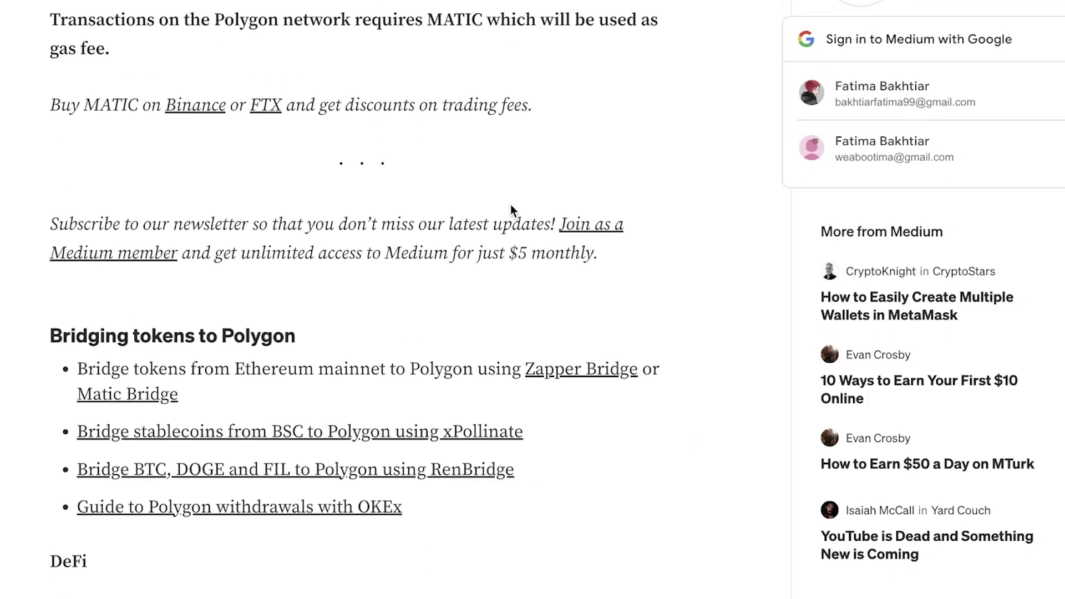
{"action": "scroll", "coordinate": [510, 210], "scroll_direction": "down", "scroll_amount": 10}
{"action": "scroll", "coordinate": [508, 210], "scroll_direction": "up", "scroll_amount": 20}
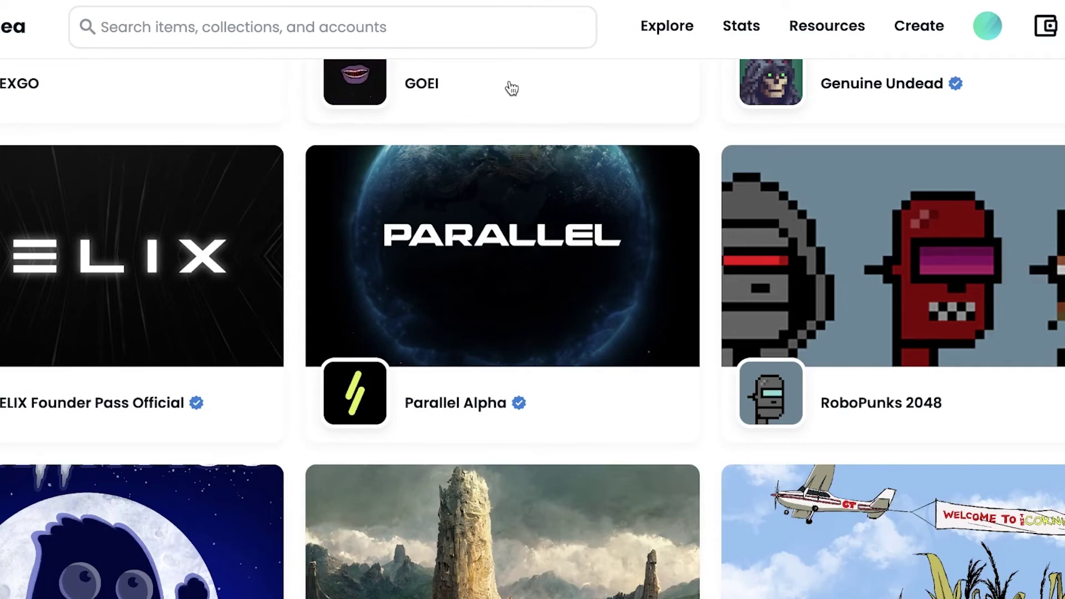
{"action": "scroll", "coordinate": [511, 89], "scroll_direction": "up", "scroll_amount": 10}
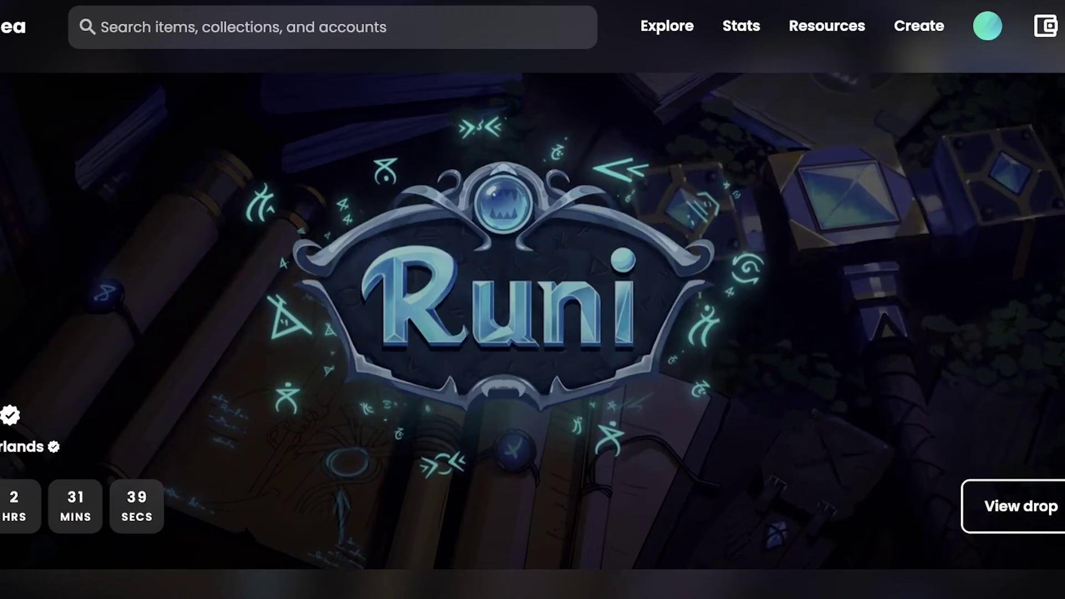
{"action": "scroll", "coordinate": [404, 142], "scroll_direction": "down", "scroll_amount": 5}
{"action": "scroll", "coordinate": [789, 103], "scroll_direction": "down", "scroll_amount": 8}
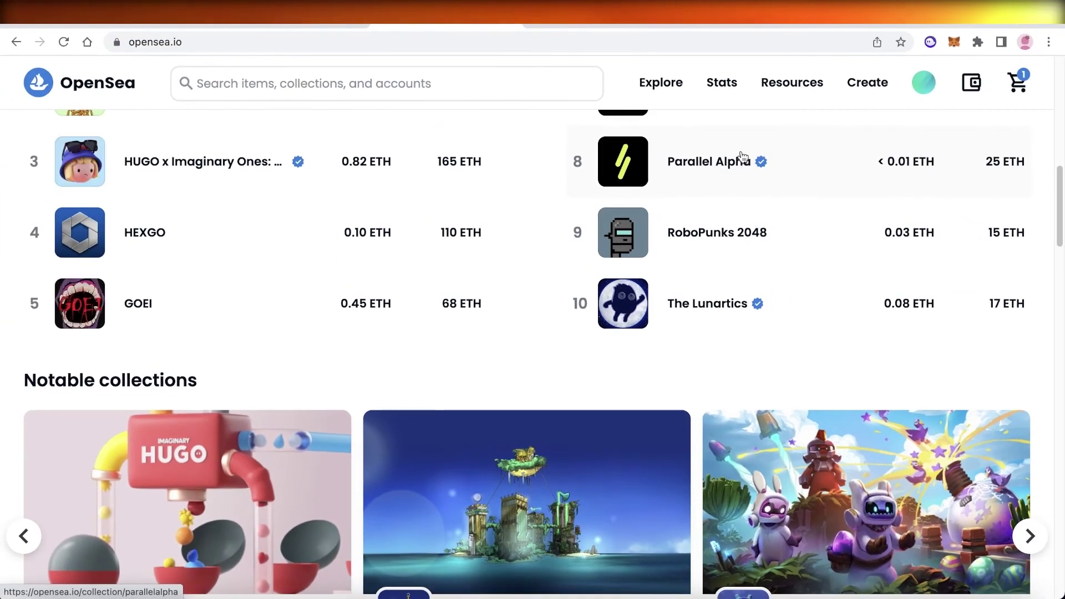
{"action": "scroll", "coordinate": [1006, 106], "scroll_direction": "up", "scroll_amount": 13}
{"action": "left_click", "coordinate": [1017, 83]}
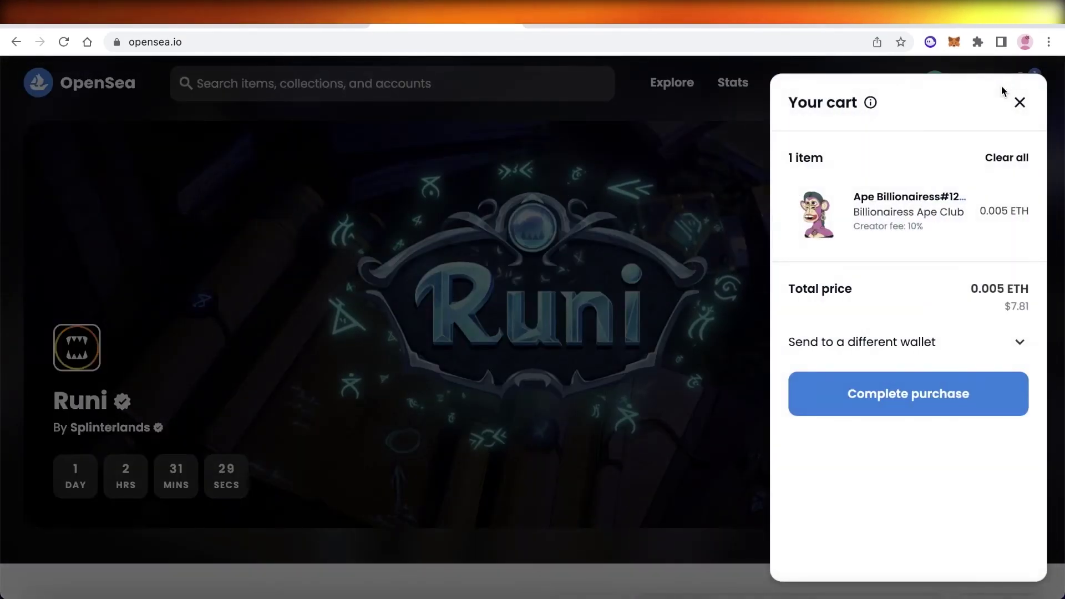